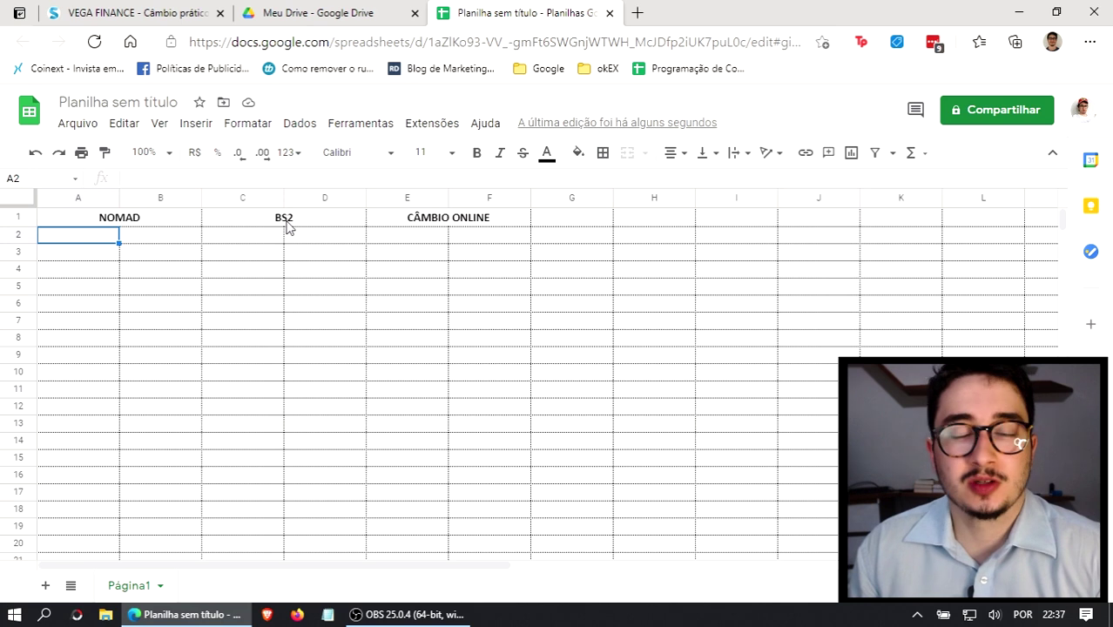
# Step: Enter the label "Recebimento" in A2 under NOMAD with the value 0 in B2
pyautogui.click(435, 220)
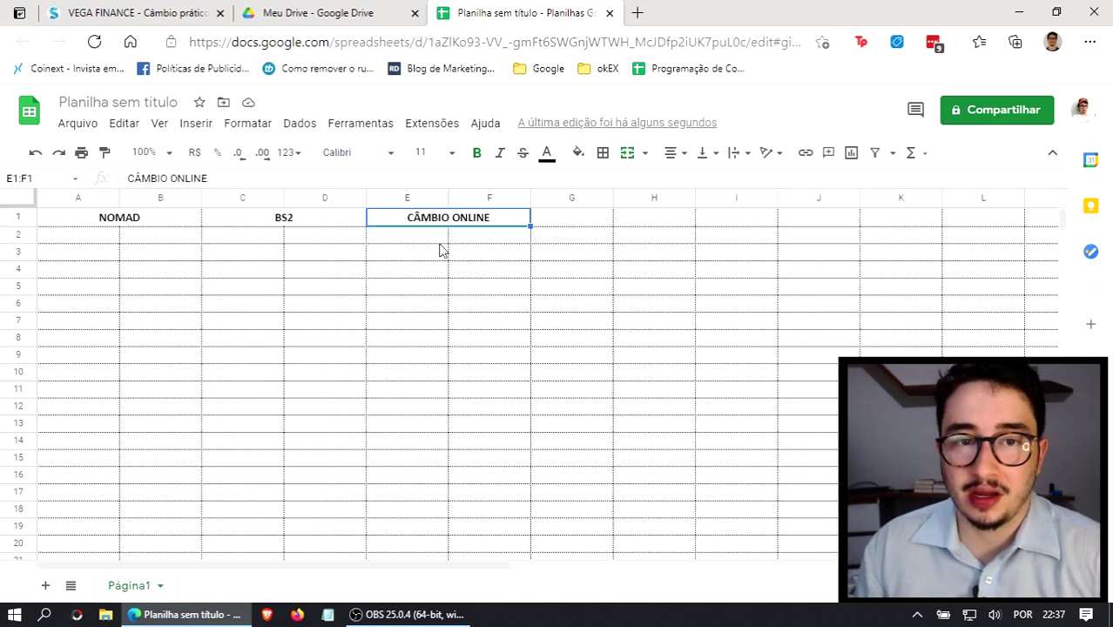
pyautogui.click(74, 239)
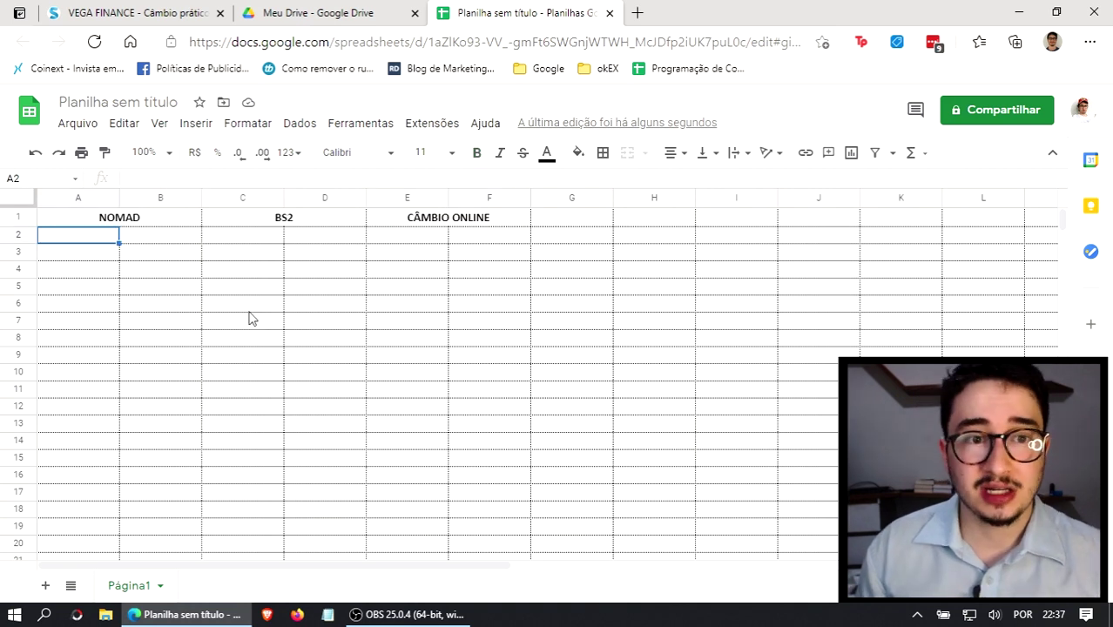
pyautogui.write('Recebimento')
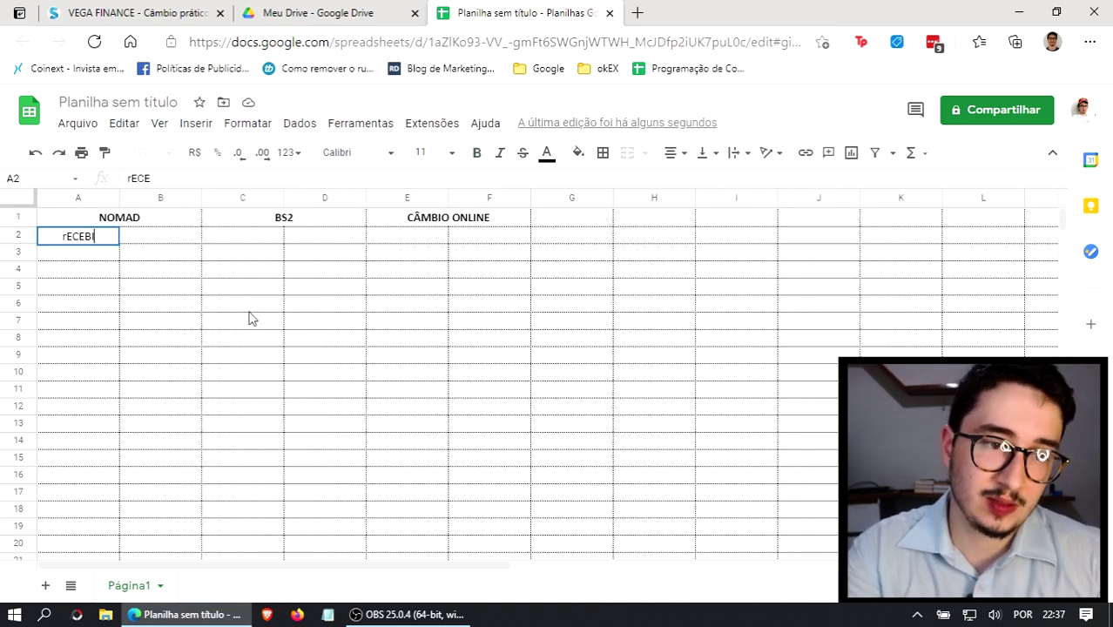
pyautogui.press('Tab')
pyautogui.write('0')
pyautogui.press('Return')
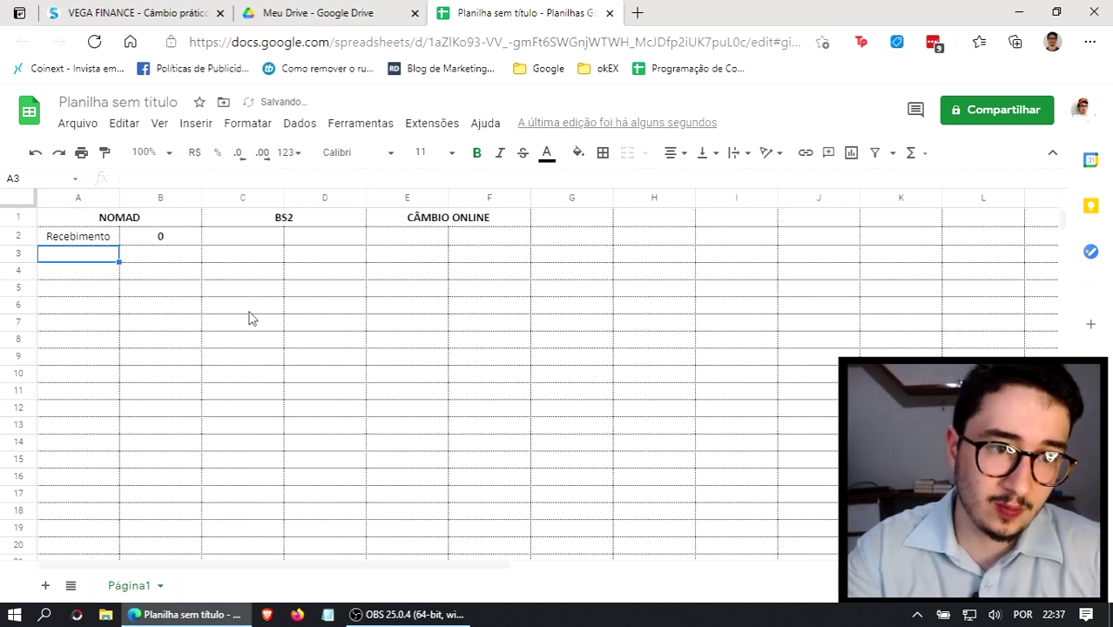
pyautogui.press('Up')
pyautogui.press('Right')
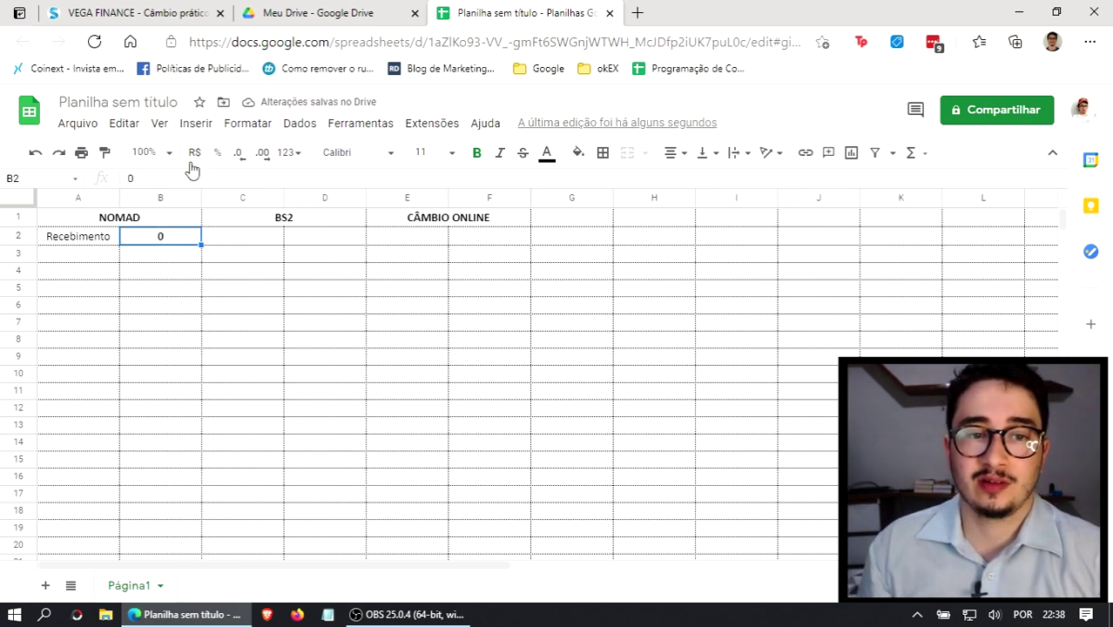
pyautogui.click(159, 267)
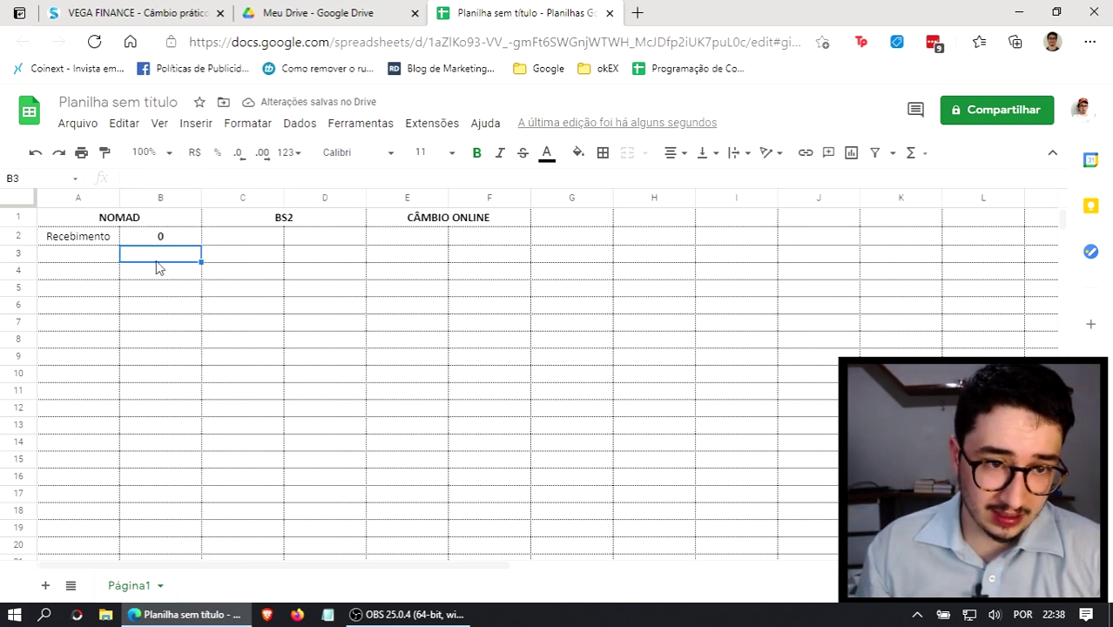
# Step: Widen column A and extend the A2 label to "Recebimento (ACH)"
pyautogui.click(89, 267)
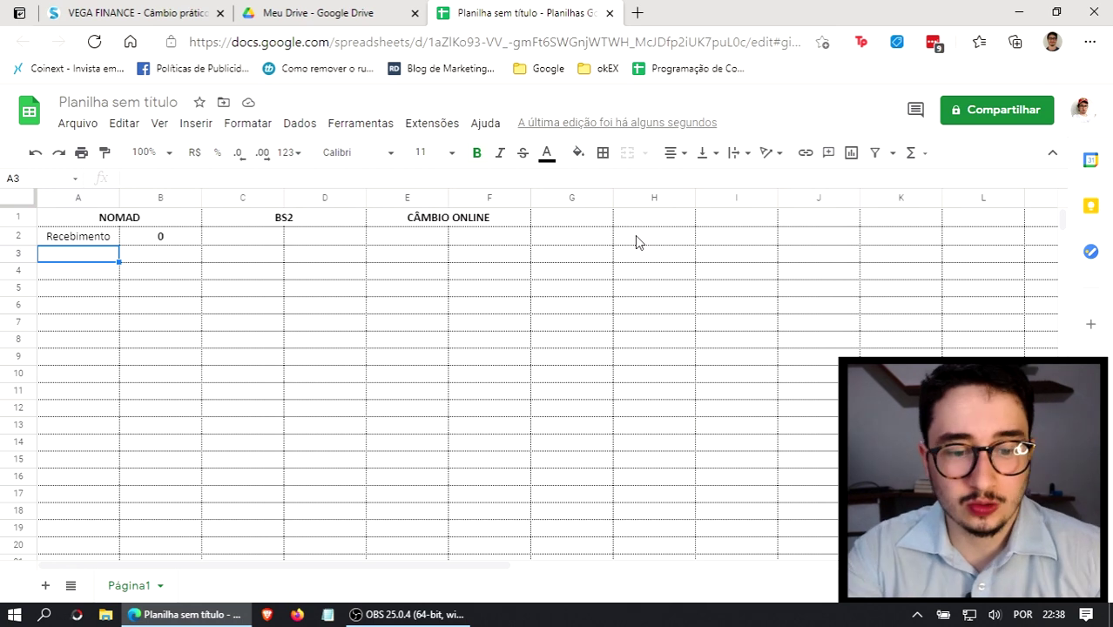
pyautogui.press('Up')
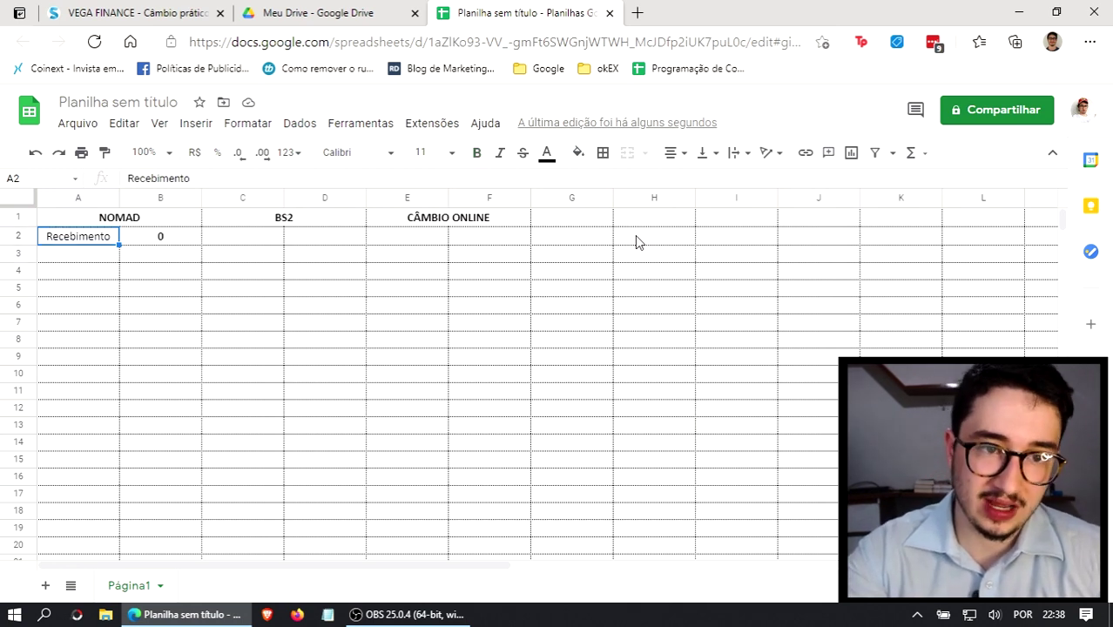
pyautogui.moveTo(120, 200); pyautogui.dragTo(136, 202)
pyautogui.write('(ACH)')
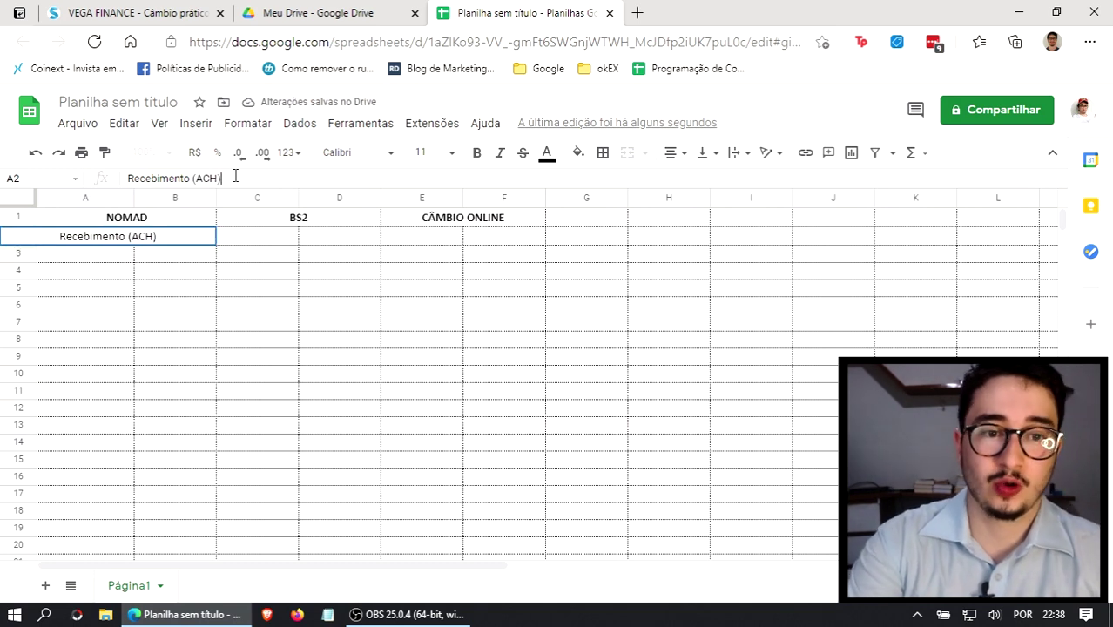
pyautogui.press('Return')
# Step: Add "Recebimento (ABA)" in A3 without bold and enter 0 in B3
pyautogui.write('Rece')
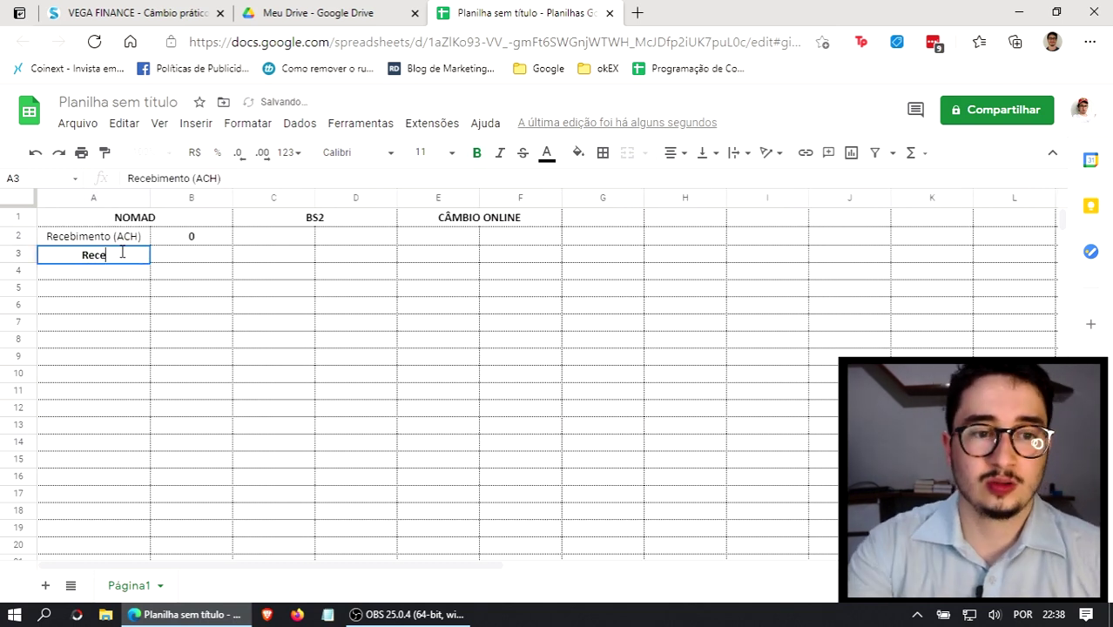
pyautogui.write('bimento (ABA)')
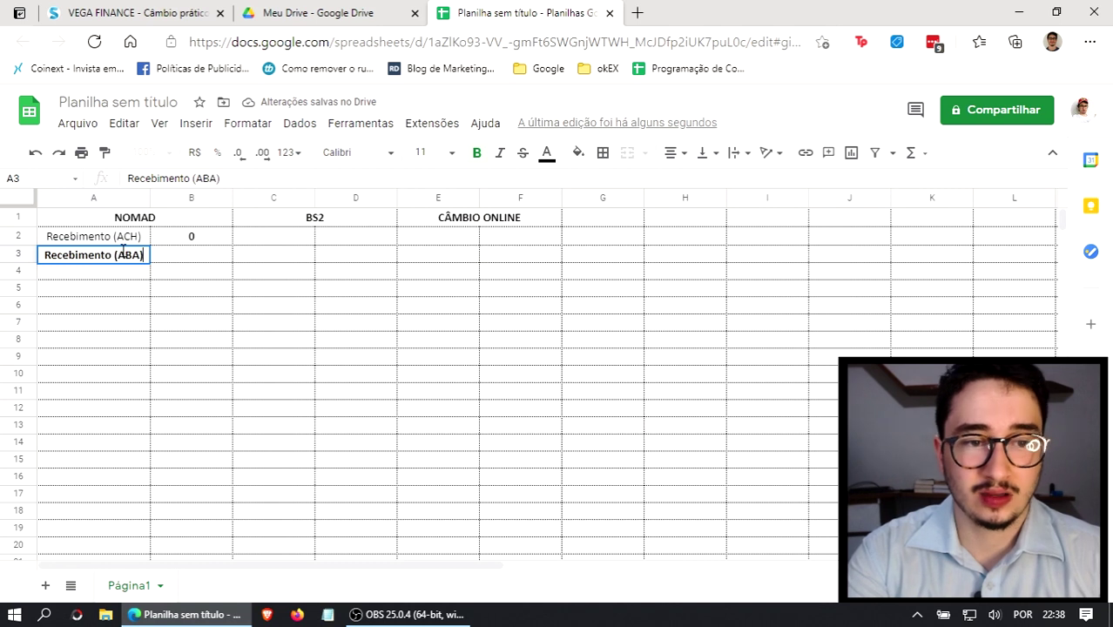
pyautogui.press('Return')
pyautogui.click(124, 256)
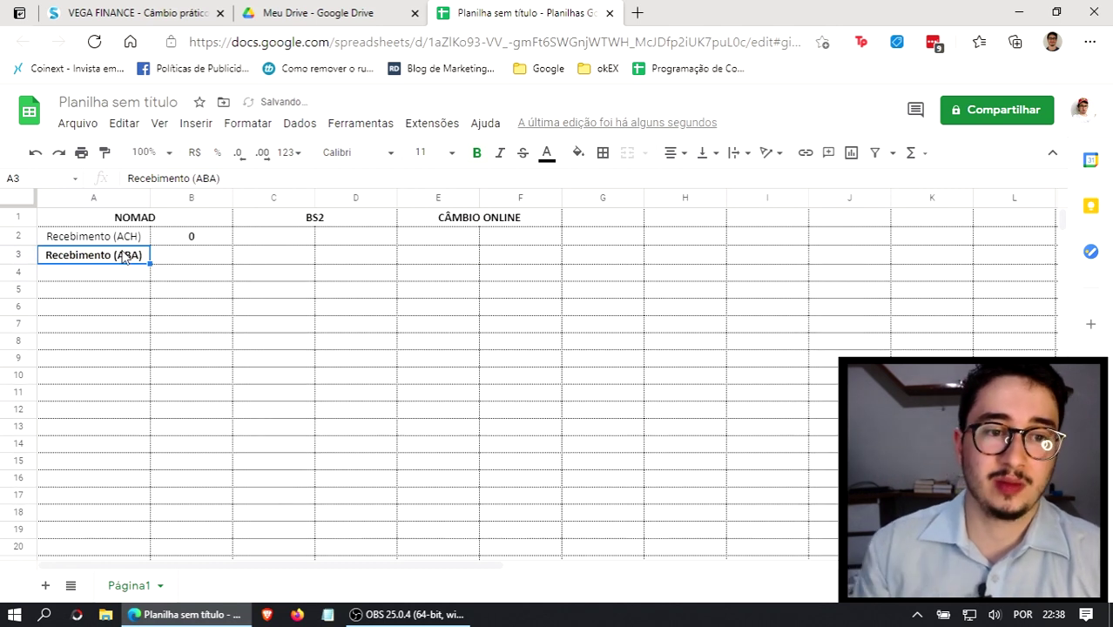
pyautogui.click(476, 152)
pyautogui.press('Tab')
pyautogui.write('0')
pyautogui.press('Return')
# Step: Remove the bold formatting from the two zero values in B2:B3
pyautogui.press('Up')
pyautogui.press('Up')
pyautogui.hotkey('shift', 'Down')
pyautogui.click(477, 152)
pyautogui.click(298, 277)
pyautogui.click(137, 241)
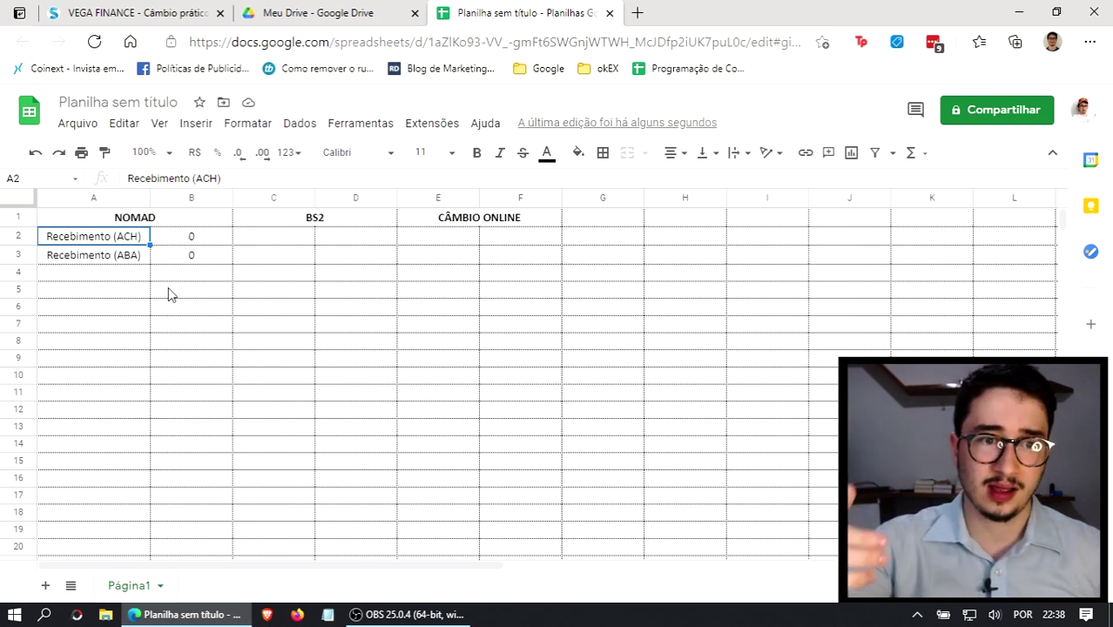
# Step: Add a "Conversão" row in A4 under NOMAD with the value 2% in B4
pyautogui.click(127, 258)
pyautogui.click(122, 276)
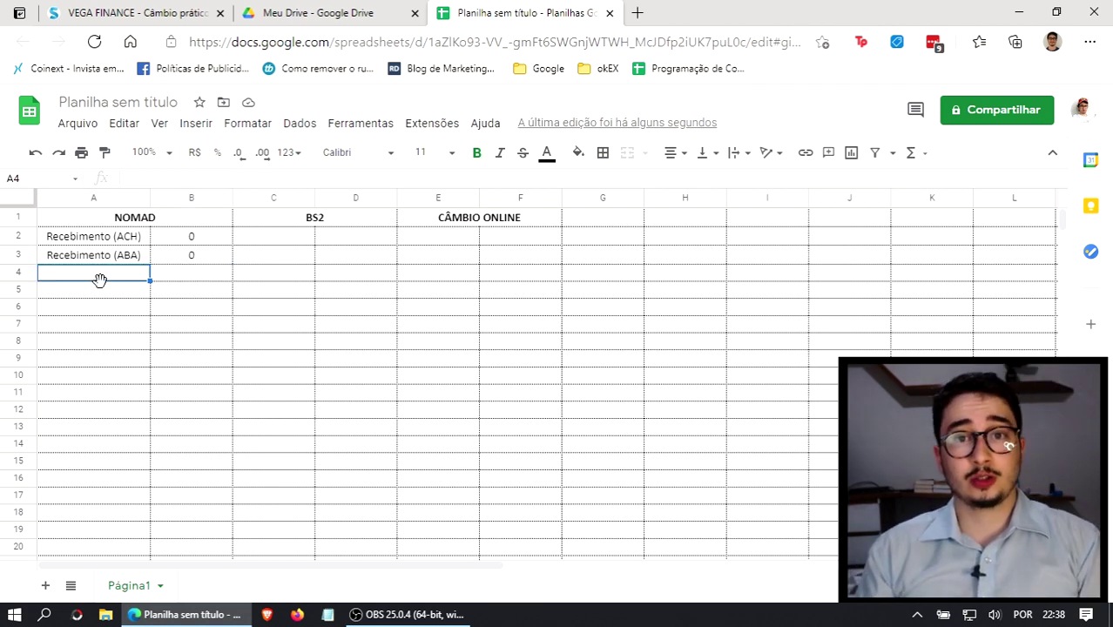
pyautogui.write('CONV')
pyautogui.press('BackSpace')
pyautogui.press('BackSpace')
pyautogui.press('BackSpace')
pyautogui.write('onversão')
pyautogui.press('Tab')
pyautogui.write('2%')
pyautogui.press('Return')
pyautogui.press('Right')
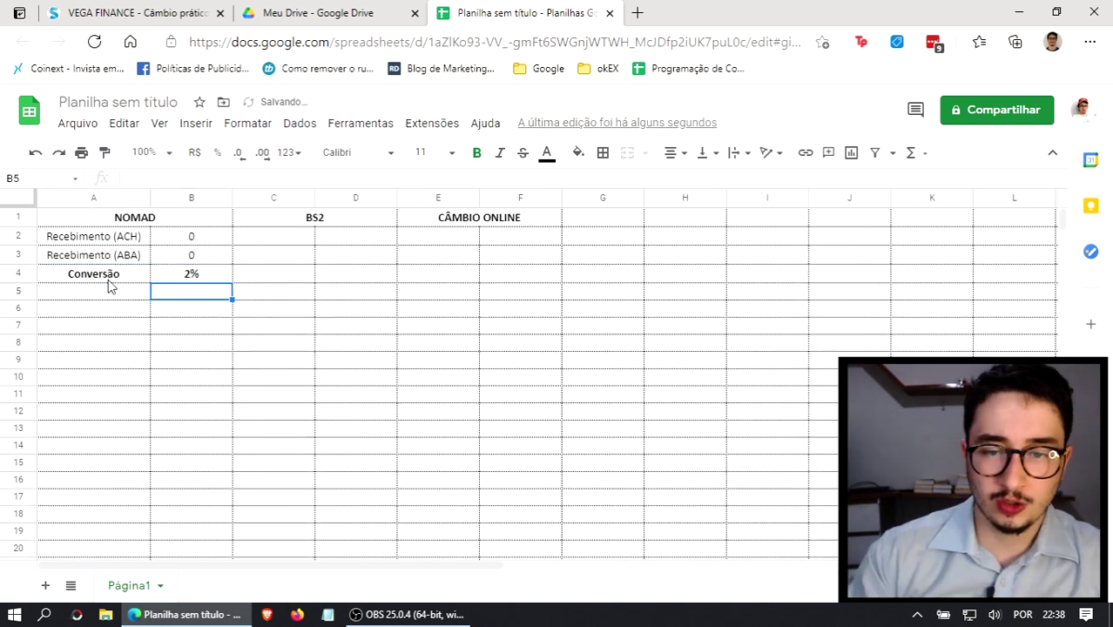
# Step: Add an "IOF" row in A5 under NOMAD with the value 0,38% in B5
pyautogui.click(110, 281)
pyautogui.press('Down')
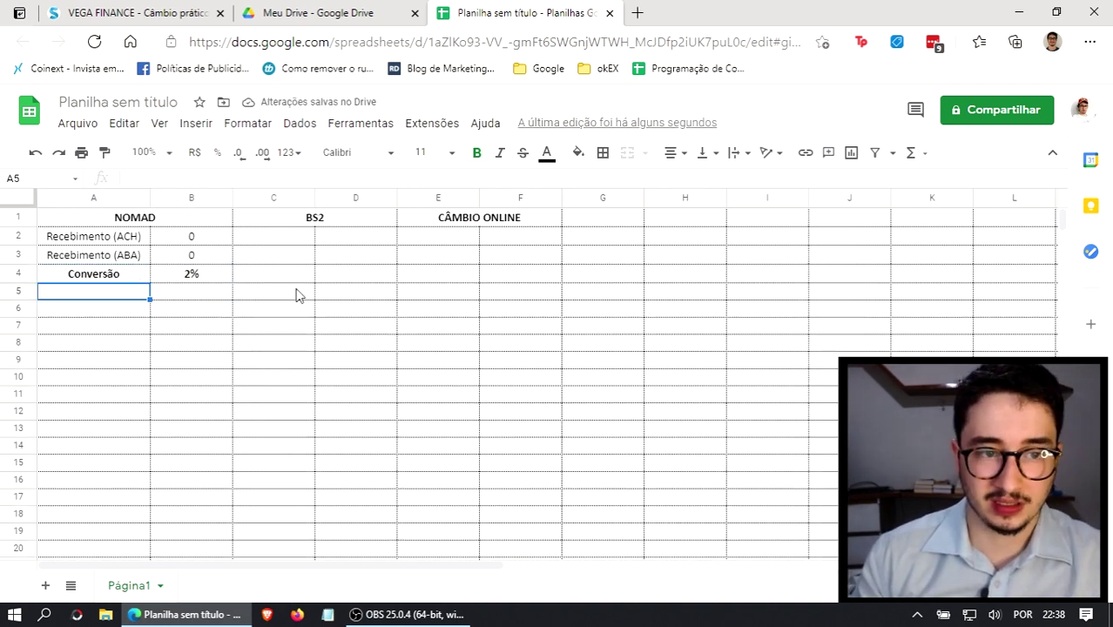
pyautogui.write('IOF')
pyautogui.press('Tab')
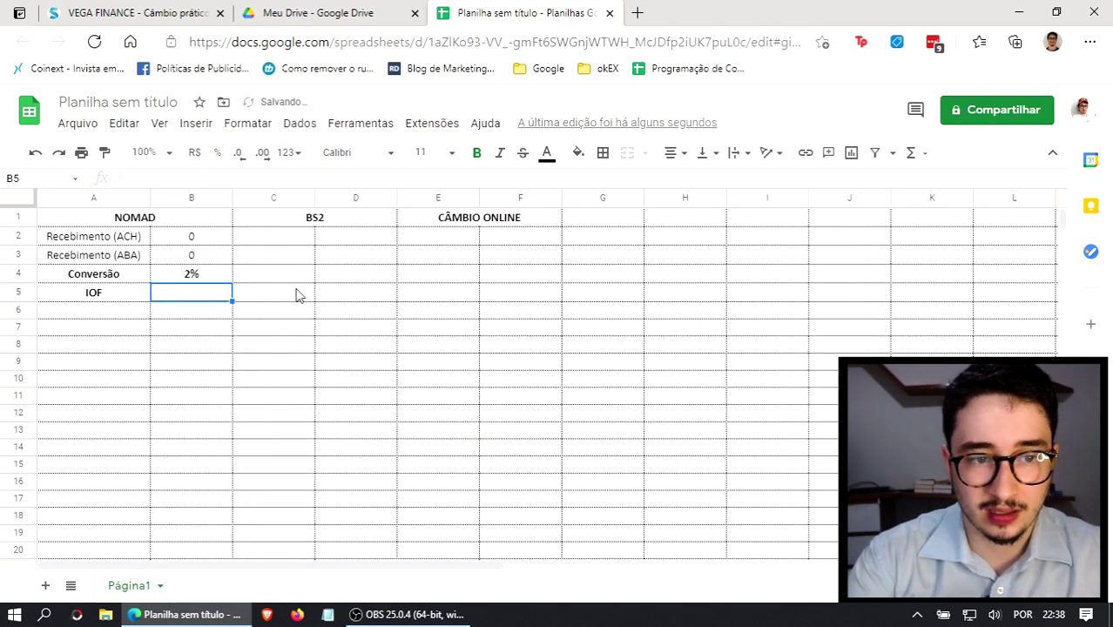
pyautogui.write('0,38%')
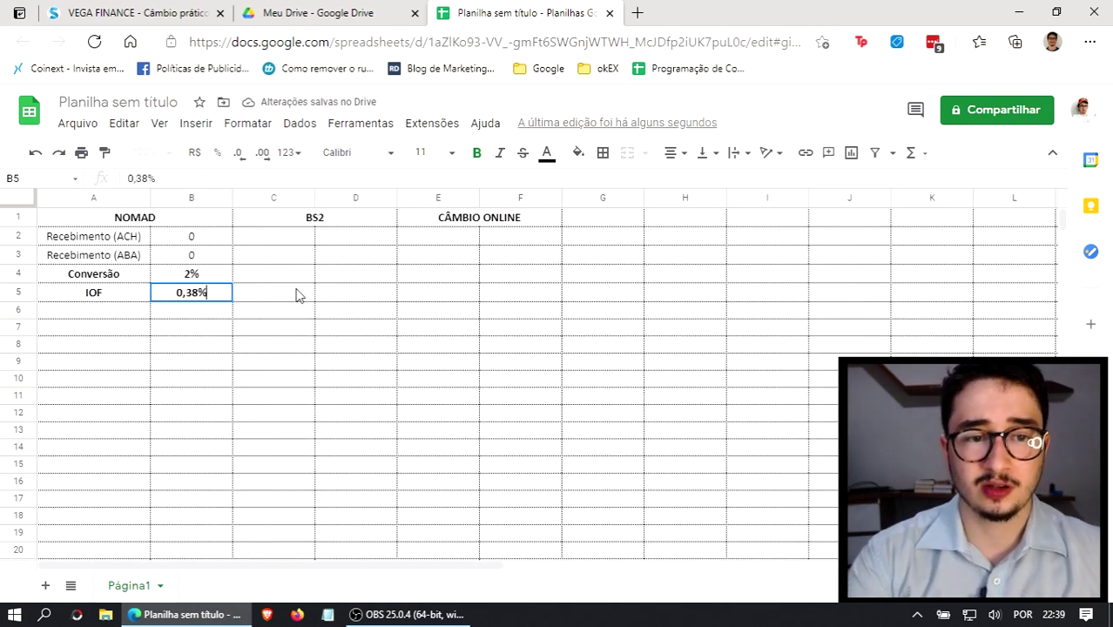
pyautogui.press('Return')
# Step: Remove the bold formatting from the Conversão and IOF rows in A4:B5
pyautogui.moveTo(141, 286); pyautogui.dragTo(179, 296)
pyautogui.hotkey('ctrl', 'b')
pyautogui.click(205, 331)
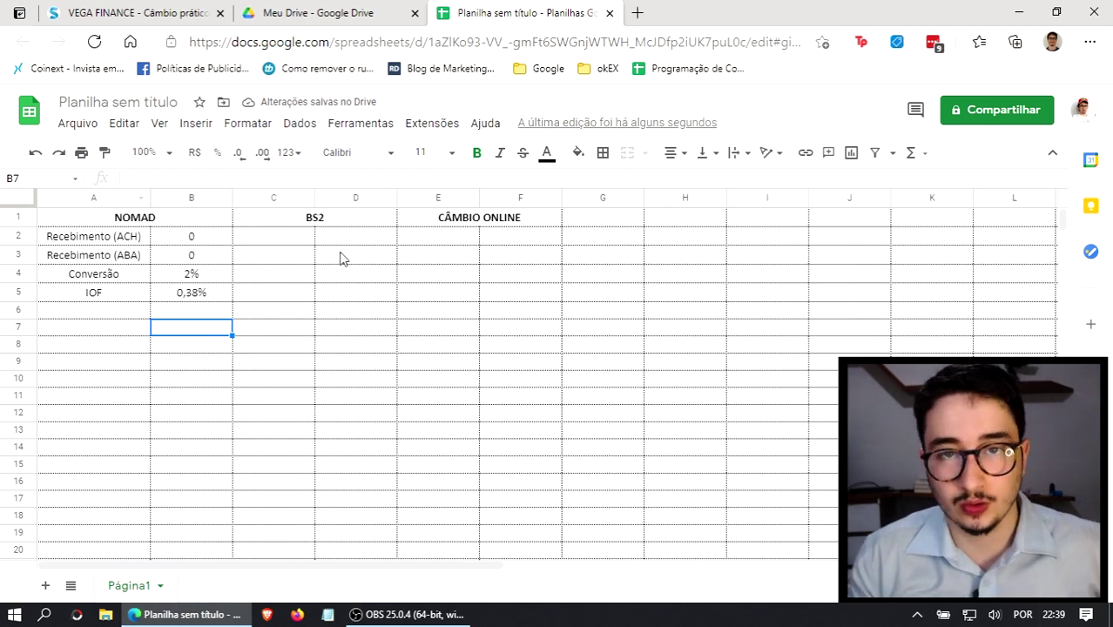
# Step: Enter "10 dólares" in D2 and 0 in D3 as the BS2 receiving fees
pyautogui.click(288, 239)
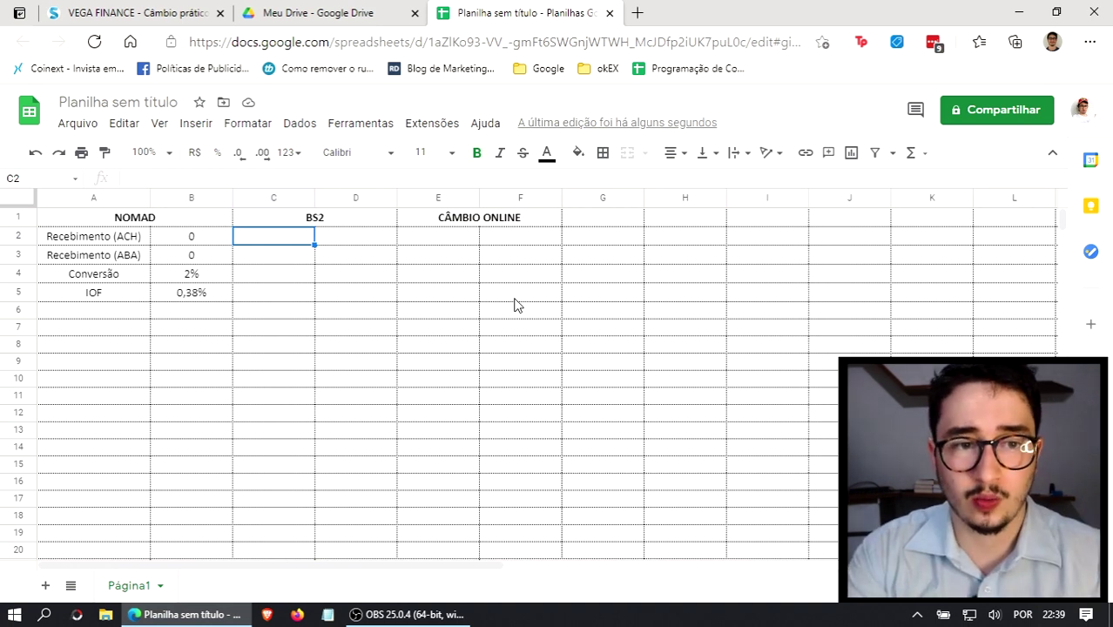
pyautogui.press('Tab')
pyautogui.write('13')
pyautogui.press('BackSpace')
pyautogui.press('BackSpace')
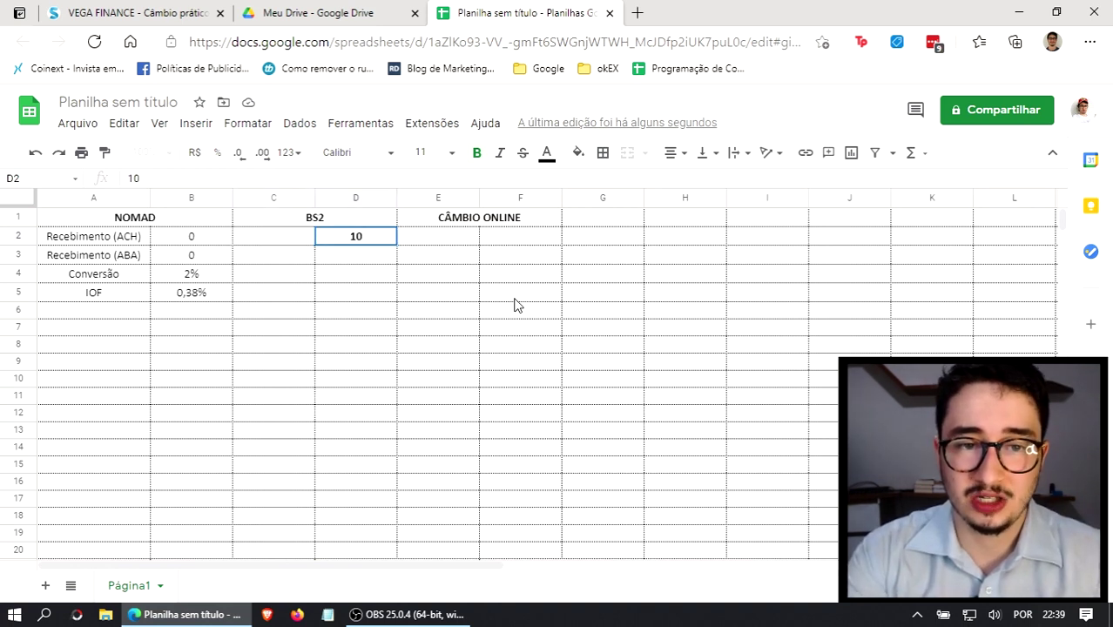
pyautogui.write('10 dólares')
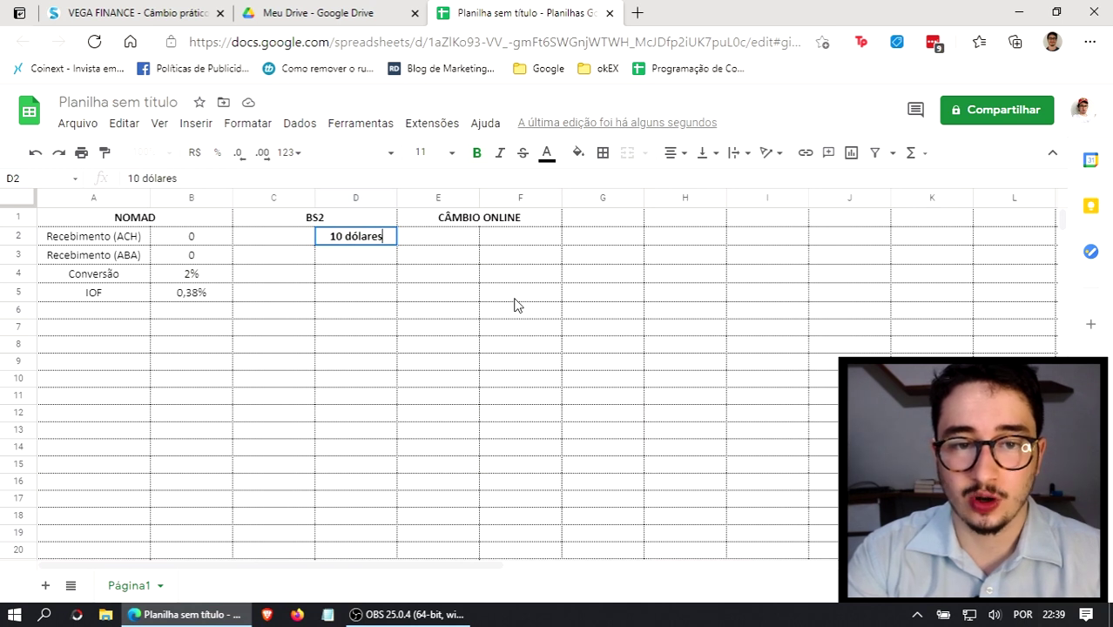
pyautogui.press('Return')
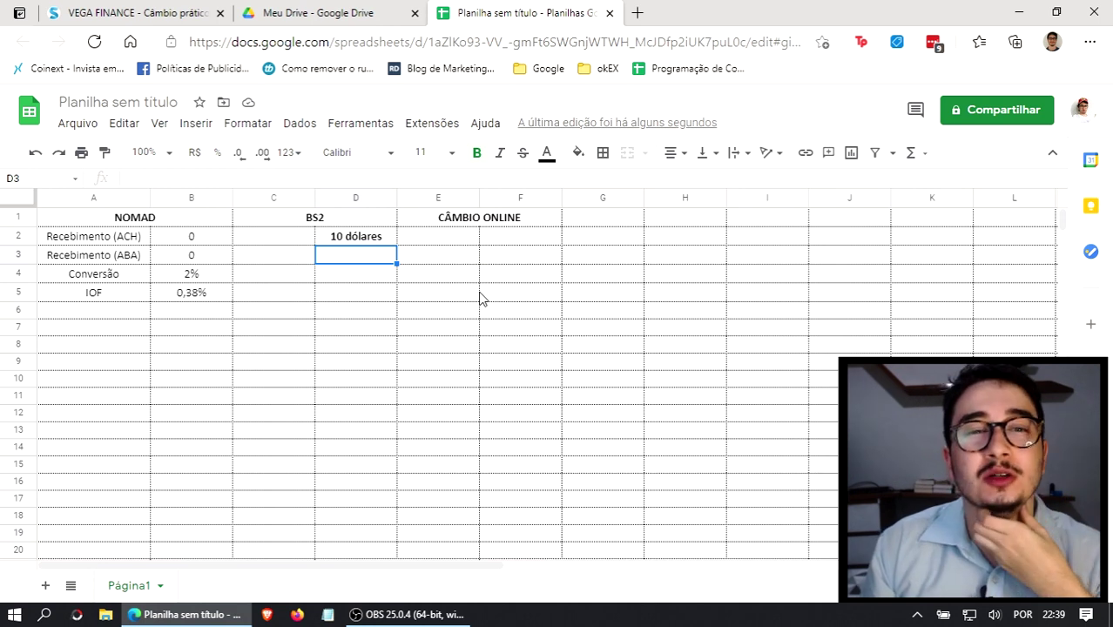
pyautogui.write('0')
pyautogui.press('Return')
# Step: Label the BS2 fees "Recebimentos" in C2 and "Twitch e Google" in C3
pyautogui.press('Left')
pyautogui.press('Up')
pyautogui.press('Up')
pyautogui.write('Recebimentos')
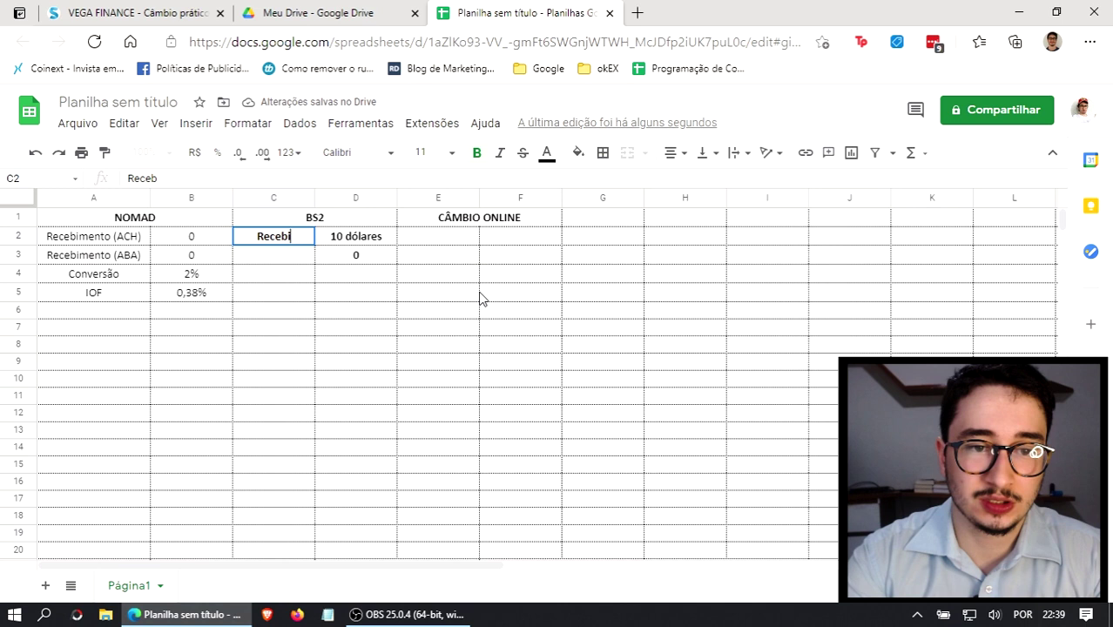
pyautogui.press('Return')
pyautogui.write('Exceto Twtich')
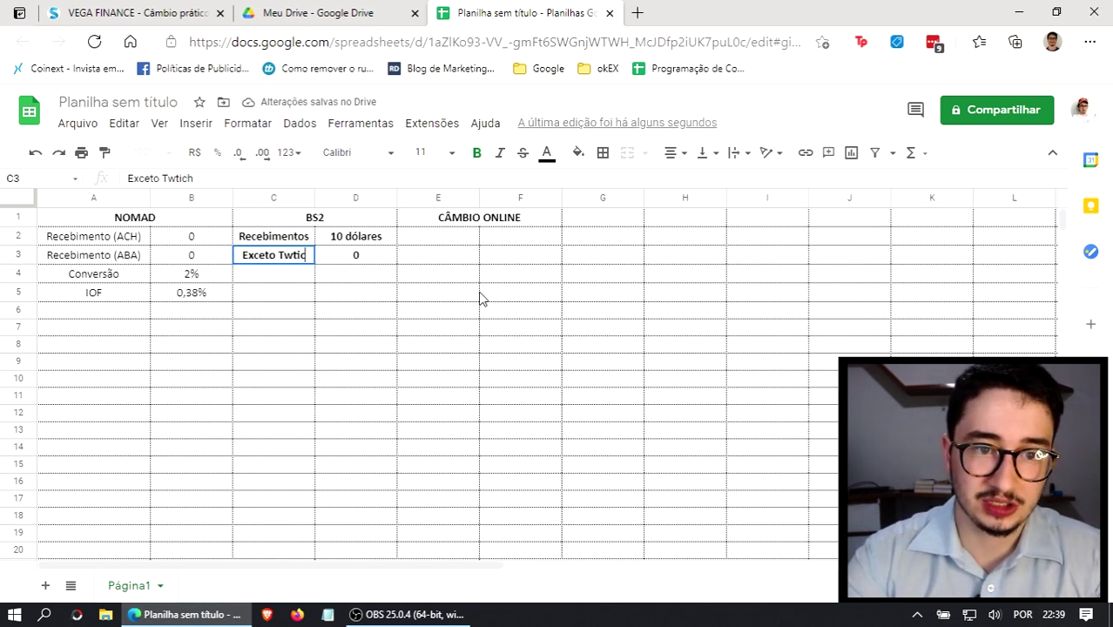
pyautogui.hotkey('ctrl', 'a')
pyautogui.write('Twitch e Google')
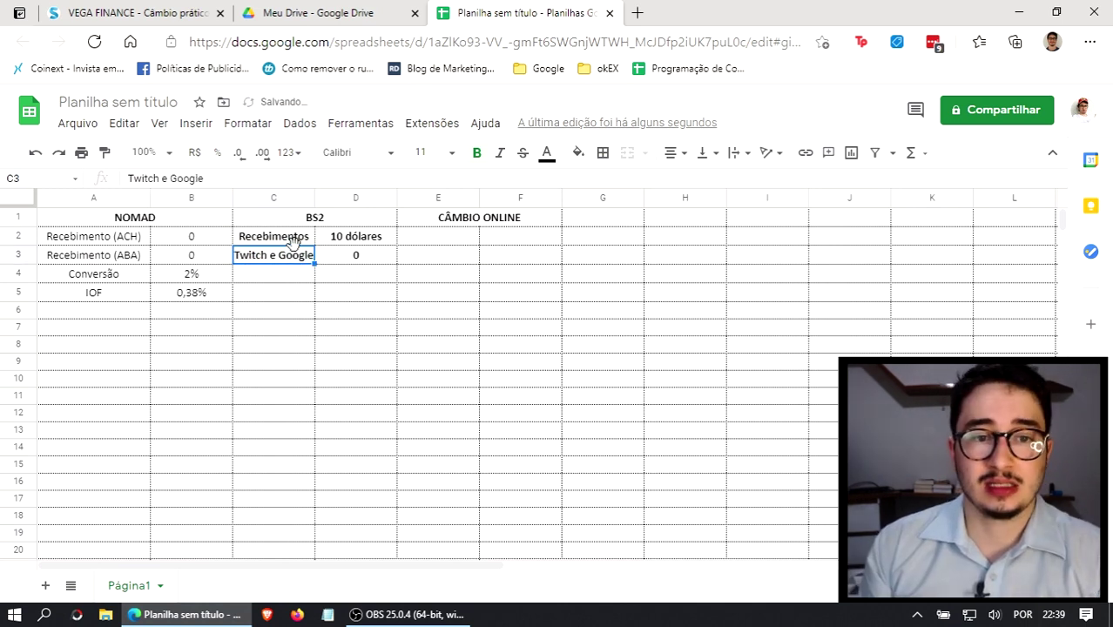
# Step: Remove the bold formatting from C2:D3 and slightly widen column C
pyautogui.moveTo(298, 239); pyautogui.dragTo(340, 260)
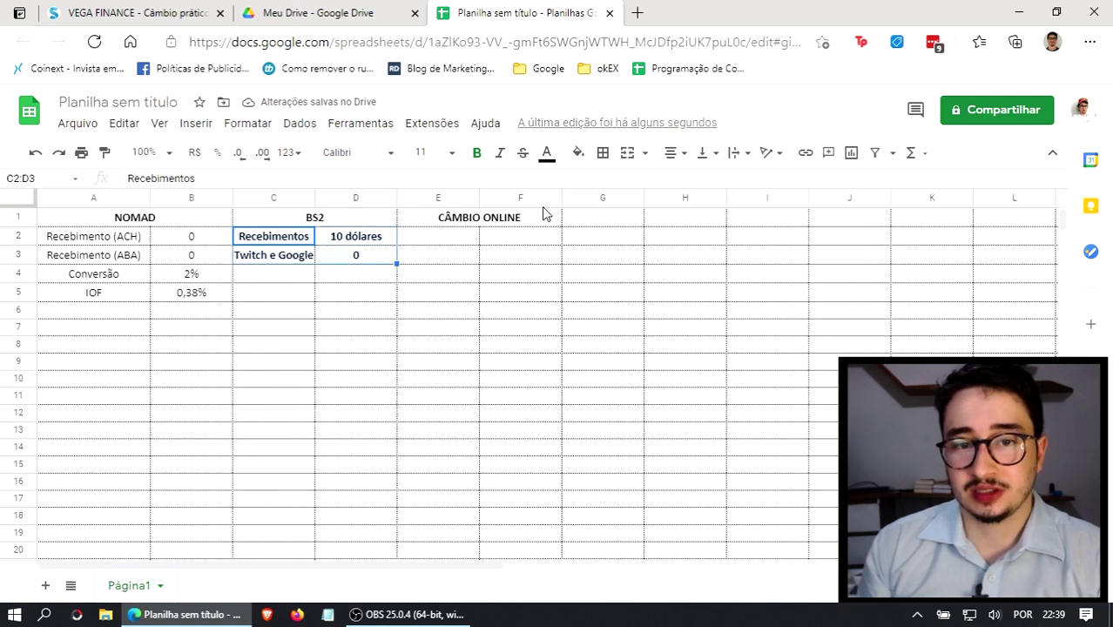
pyautogui.click(477, 153)
pyautogui.click(410, 329)
pyautogui.click(284, 281)
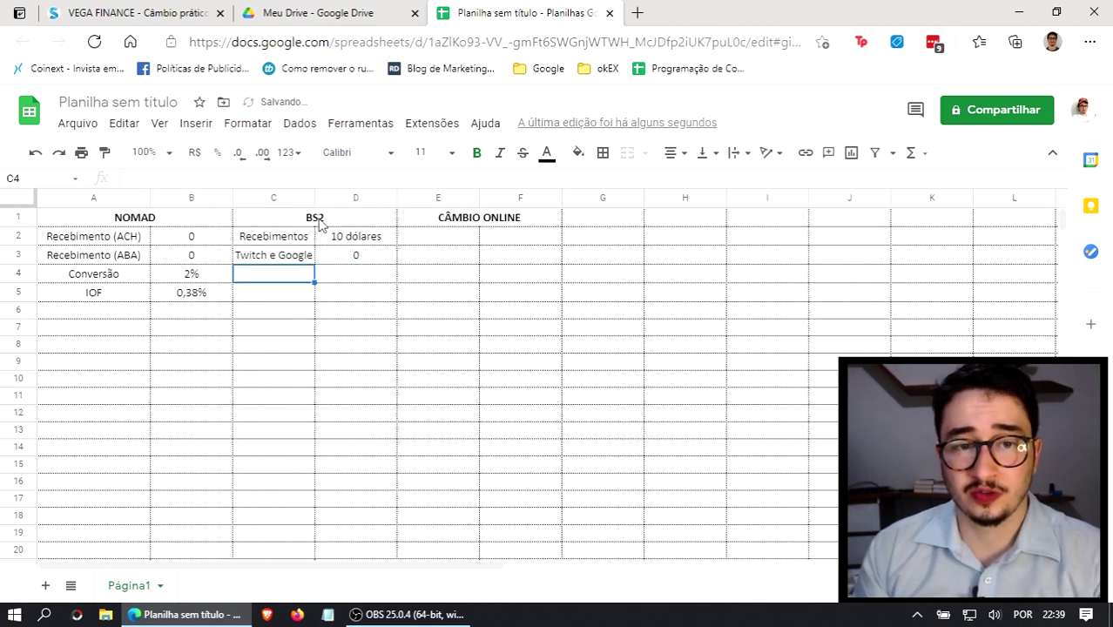
pyautogui.moveTo(315, 198); pyautogui.dragTo(325, 198)
pyautogui.click(353, 329)
pyautogui.click(303, 278)
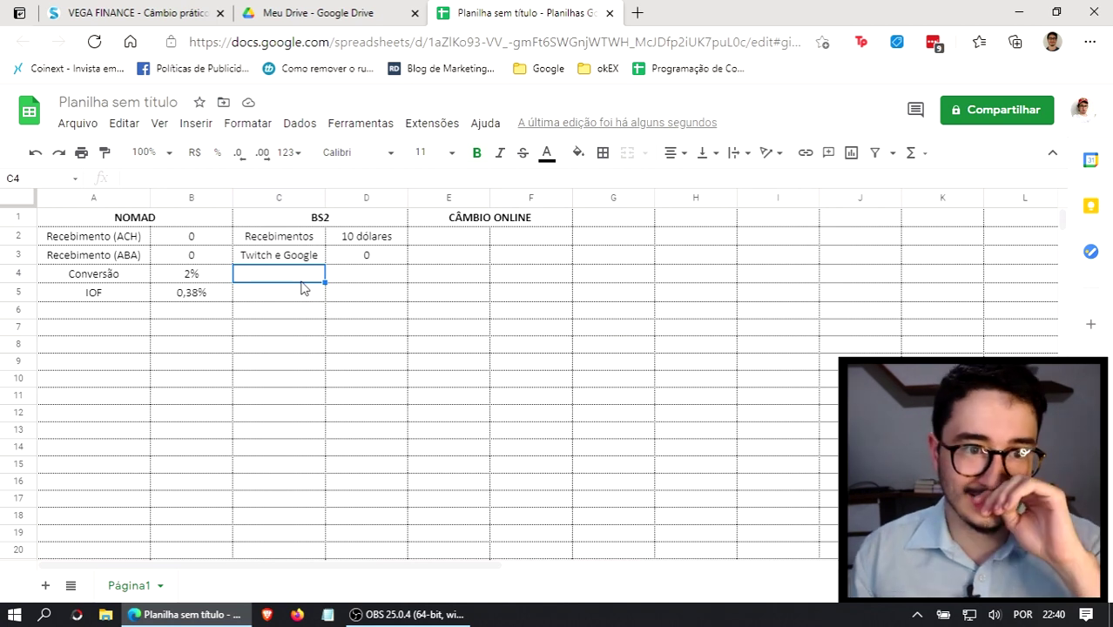
# Step: Add the BS2 rows "Conversão" with 2% in C4:D4 and "IOF" with 0,38% in C5:D5
pyautogui.click(288, 296)
pyautogui.click(290, 276)
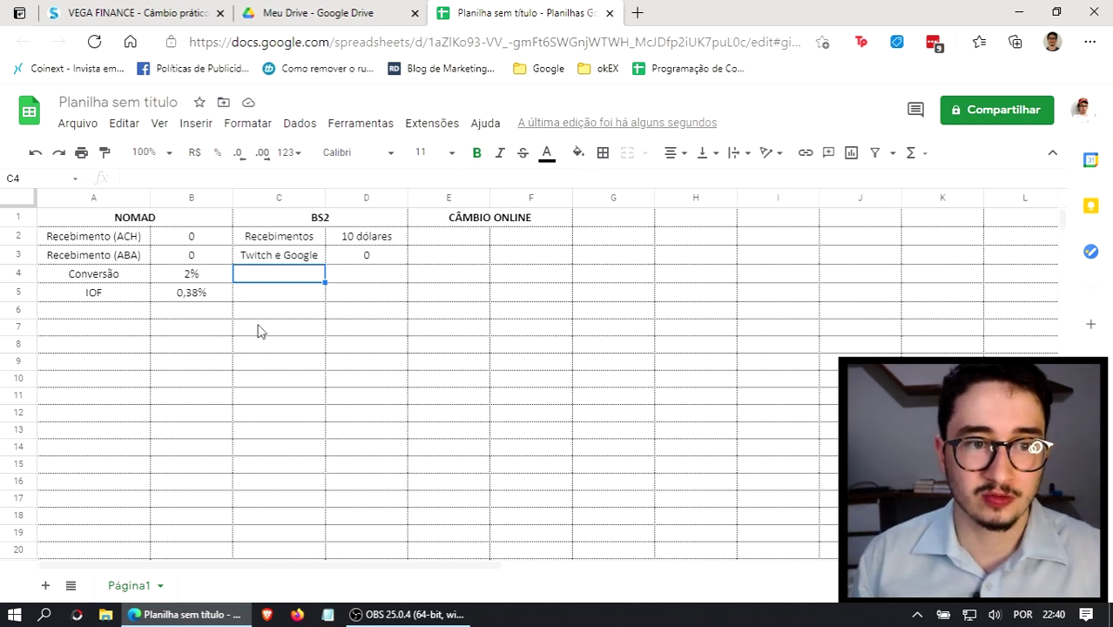
pyautogui.write('Conversão\t2% IOF\t0,38%')
pyautogui.click(381, 385)
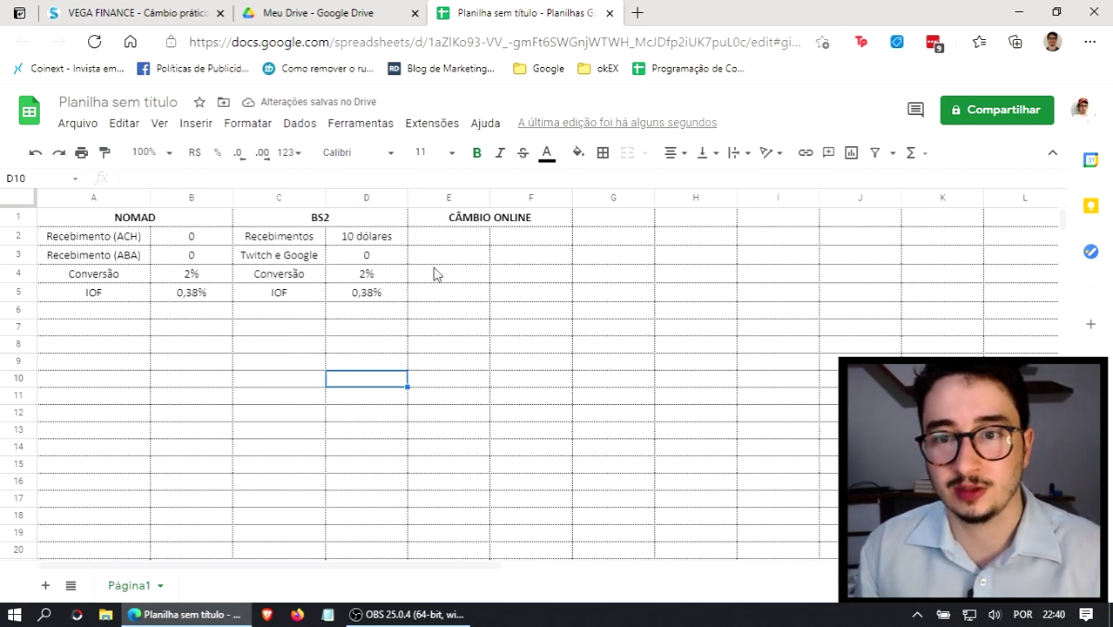
# Step: Check the remittance quote and its fees on the VEGA FINANCE page, and return to the spreadsheet
pyautogui.click(448, 240)
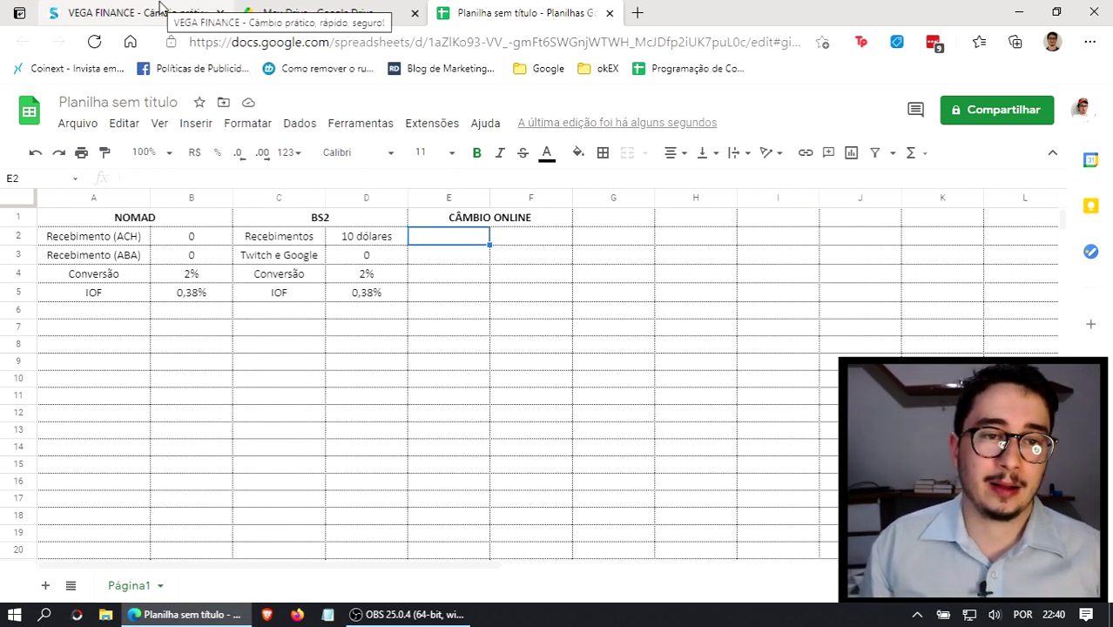
pyautogui.click(130, 13)
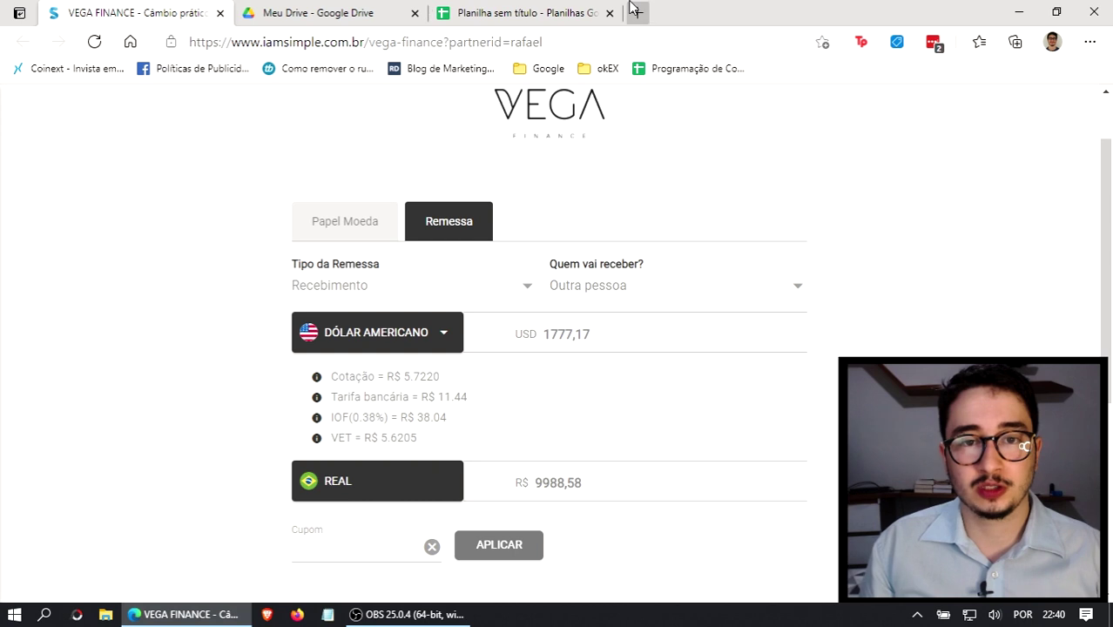
pyautogui.click(539, 9)
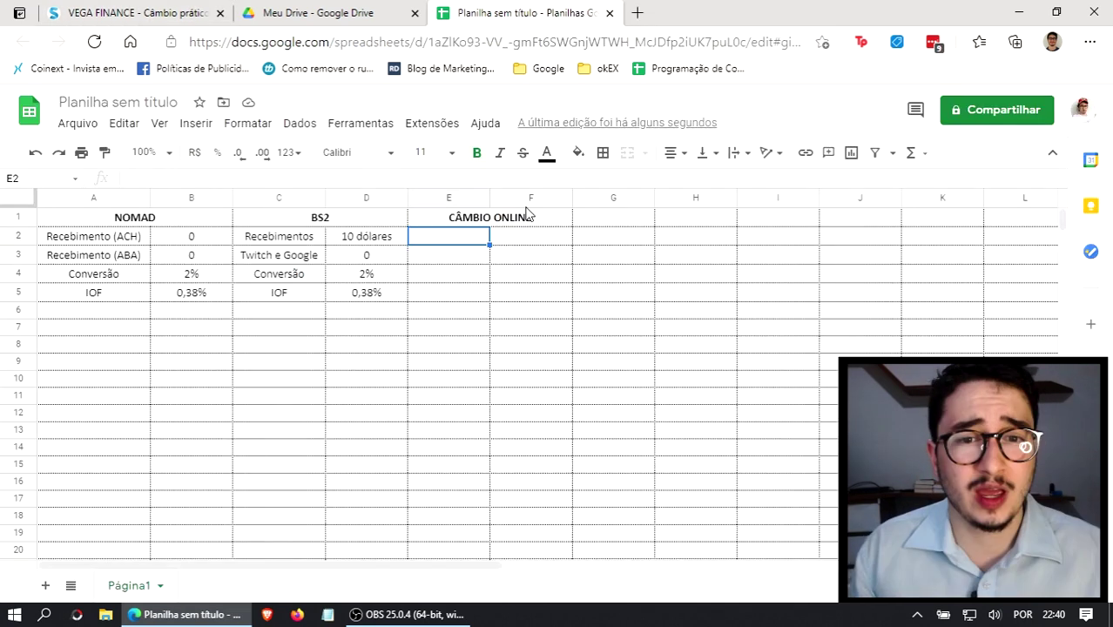
# Step: Copy the "Recebimentos" label from C2 to E2 and enter 0 without bold formatting in F2
pyautogui.click(305, 244)
pyautogui.hotkey('ctrl', 'c')
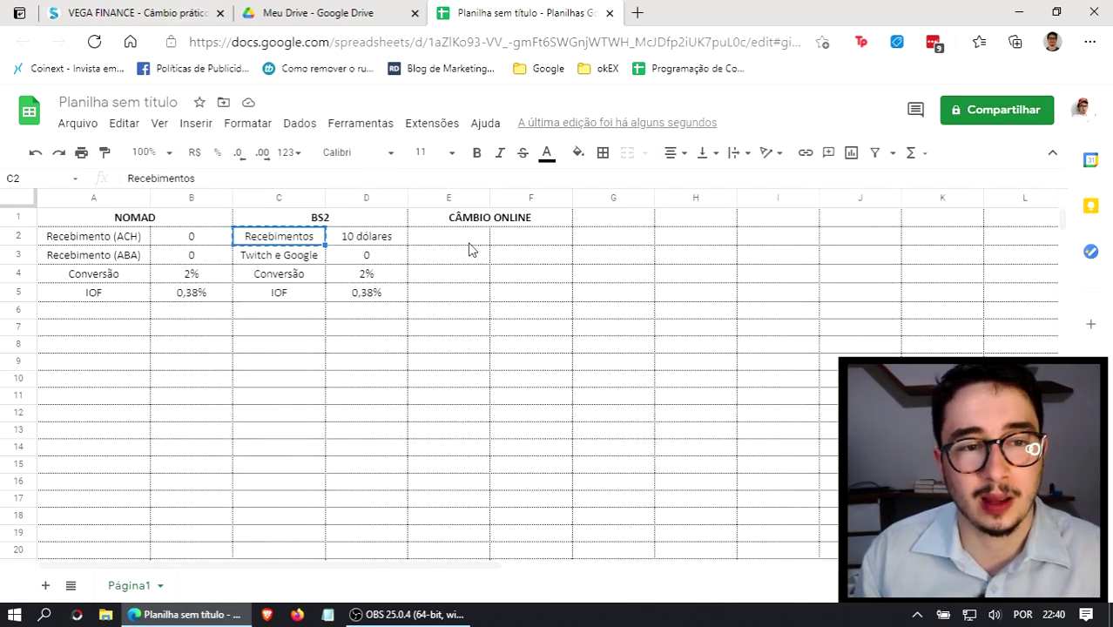
pyautogui.click(455, 244)
pyautogui.hotkey('ctrl', 'v')
pyautogui.press('Right')
pyautogui.write('0')
pyautogui.press('Return')
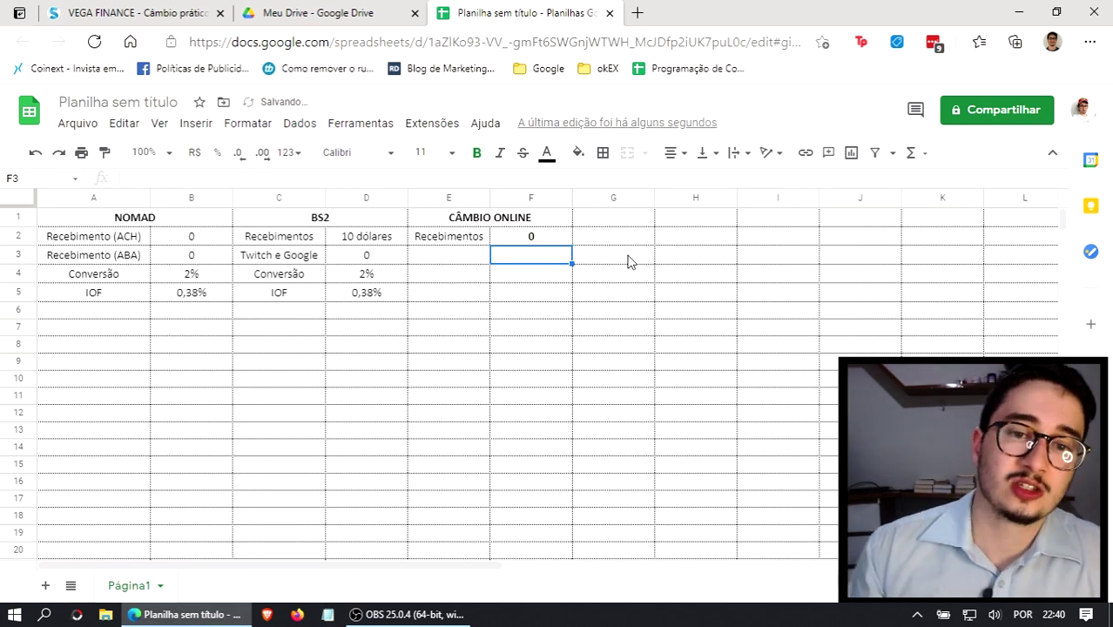
pyautogui.click(530, 240)
pyautogui.click(460, 261)
pyautogui.moveTo(142, 277); pyautogui.dragTo(268, 303)
pyautogui.write('a')
pyautogui.press('Escape')
pyautogui.click(272, 366)
# Step: Copy the BS2 "Conversão" row from C4:D4 to E4:F4 under CÂMBIO ONLINE
pyautogui.click(312, 284)
pyautogui.keyDown('shift'); pyautogui.click(360, 281); pyautogui.keyUp('shift')
pyautogui.hotkey('ctrl', 'c')
pyautogui.click(429, 277)
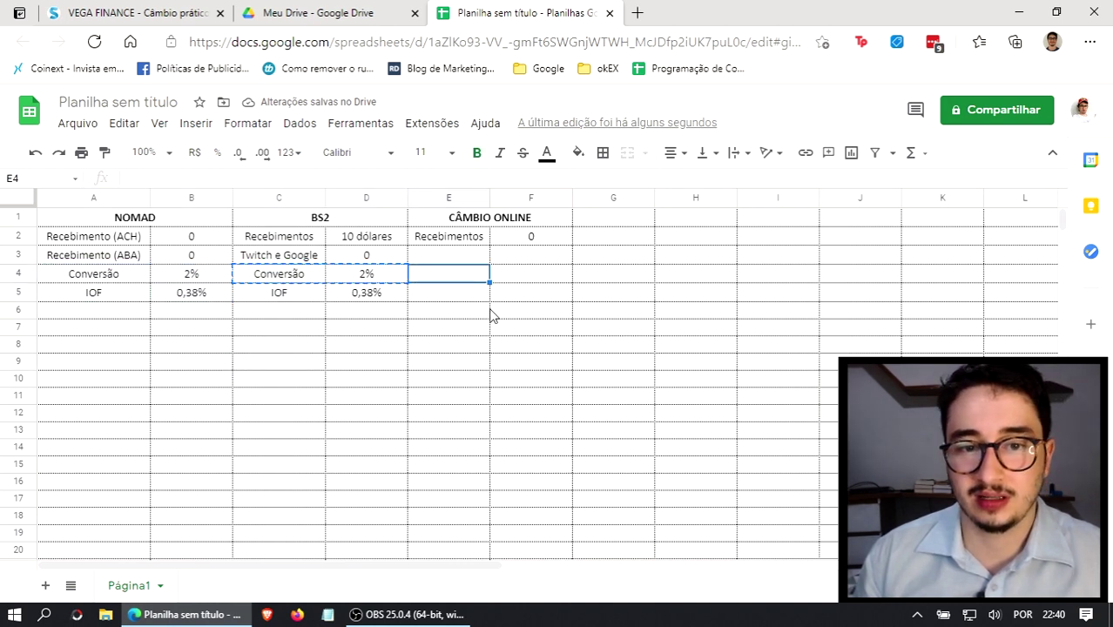
pyautogui.hotkey('ctrl', 'v')
pyautogui.click(530, 345)
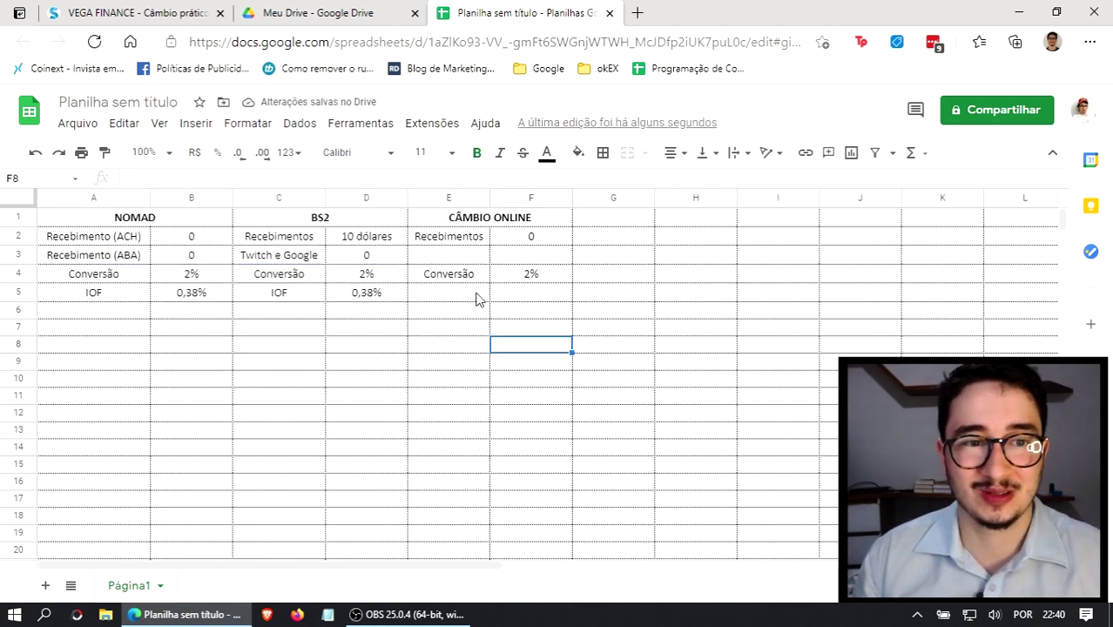
# Step: Set the CÂMBIO ONLINE conversion fee in F4 to 1.5%
pyautogui.press('Up')
pyautogui.press('Up')
pyautogui.press('Up')
pyautogui.press('Up')
pyautogui.write('1,5%')
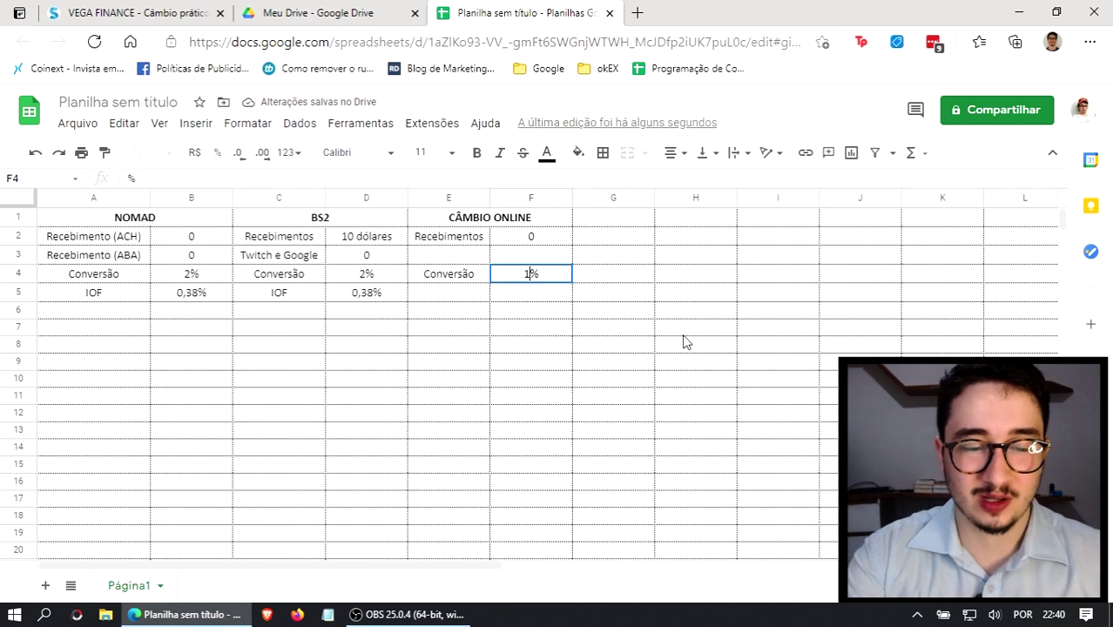
pyautogui.press('Return')
pyautogui.press('Up')
pyautogui.write('1.5%')
pyautogui.press('Return')
pyautogui.press('Left')
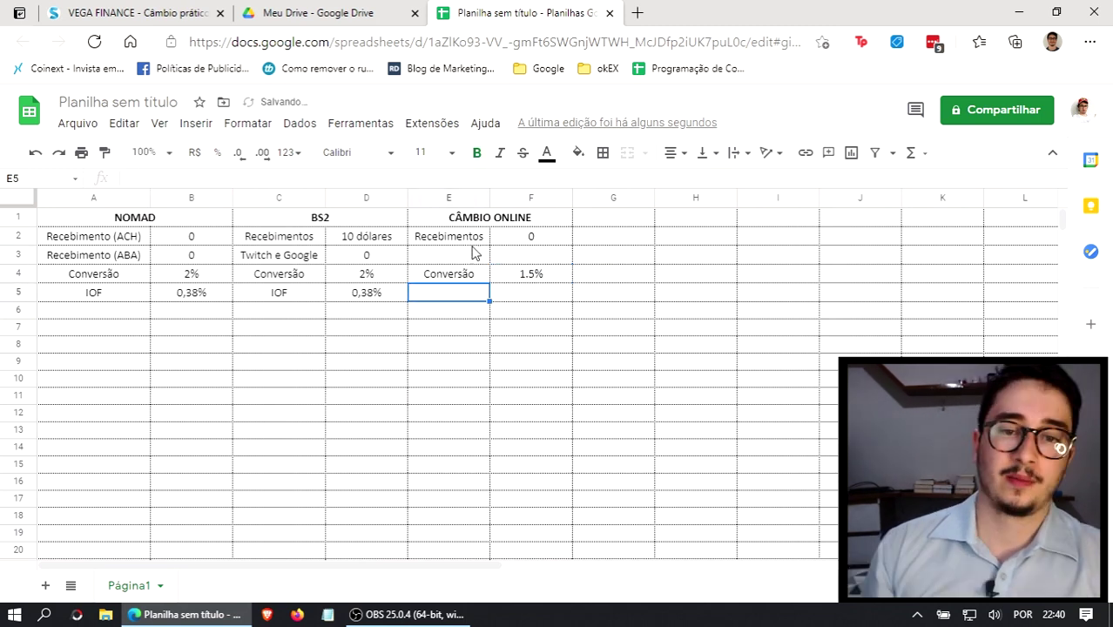
# Step: Extend the conversion fee in F4 to the range "1.5% - 2%"
pyautogui.click(545, 277)
pyautogui.click(353, 178)
pyautogui.write('- 2%')
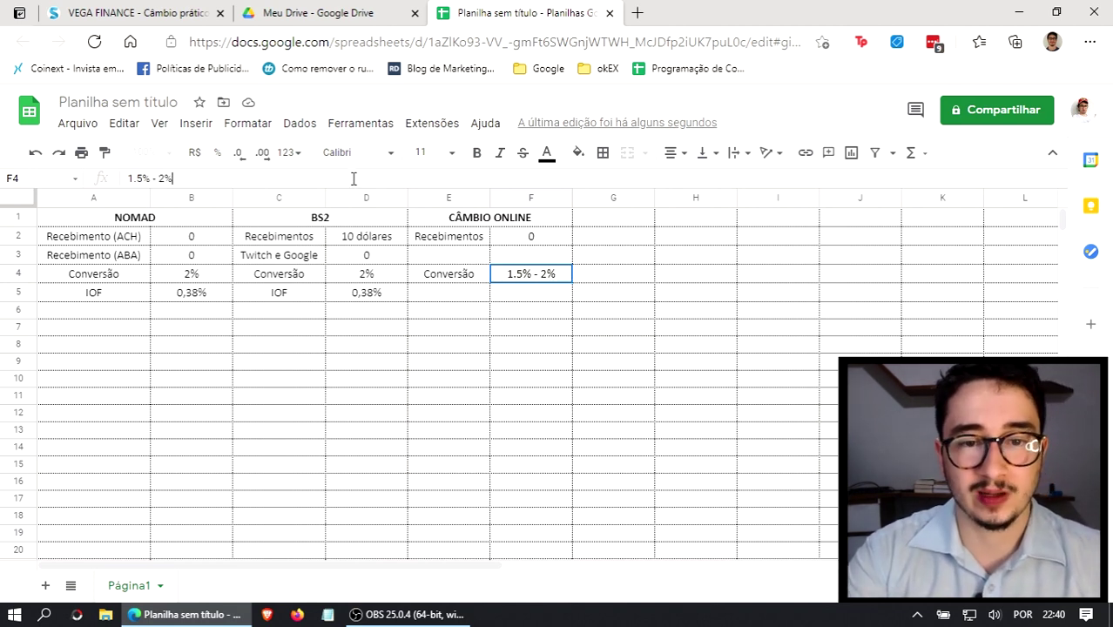
pyautogui.press('Return')
# Step: Copy the BS2 "IOF" row with 0,38% from C5:D5 to E5:F5 under CÂMBIO ONLINE
pyautogui.press('Left')
pyautogui.press('Left')
pyautogui.press('Left')
pyautogui.hotkey('shift', 'Right')
pyautogui.press('Right')
pyautogui.press('Right')
pyautogui.hotkey('ctrl', 'v')
pyautogui.press('Down')
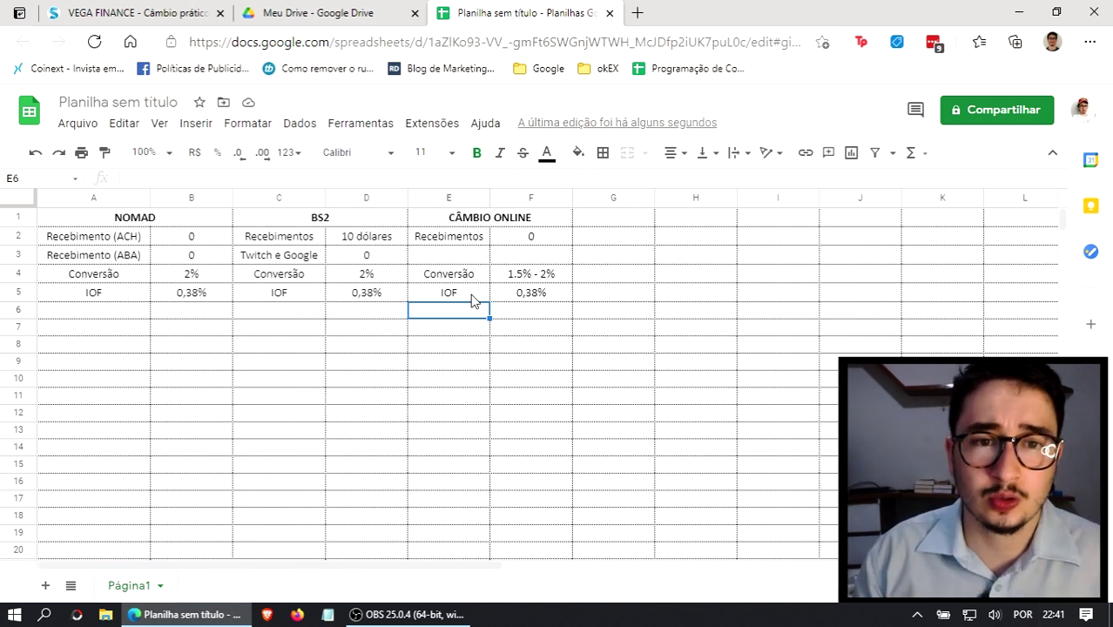
# Step: Review the fee comparison table in A1:F5 across the three services, enlarging the sheet view to 150%
pyautogui.moveTo(224, 232); pyautogui.dragTo(540, 299)
pyautogui.click(522, 326)
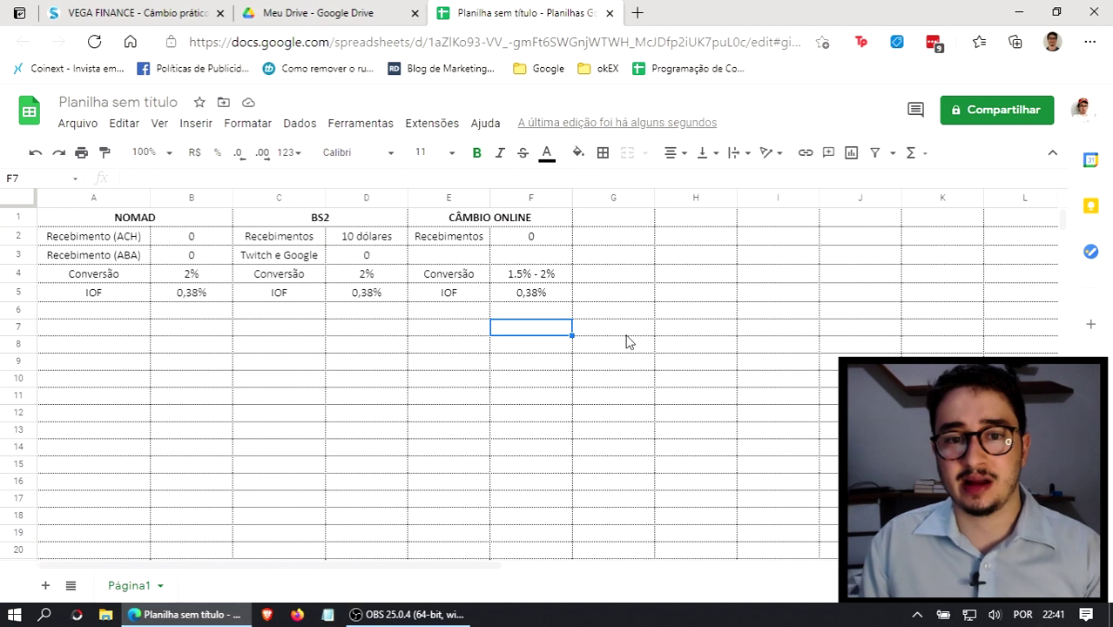
pyautogui.moveTo(194, 224); pyautogui.dragTo(542, 297)
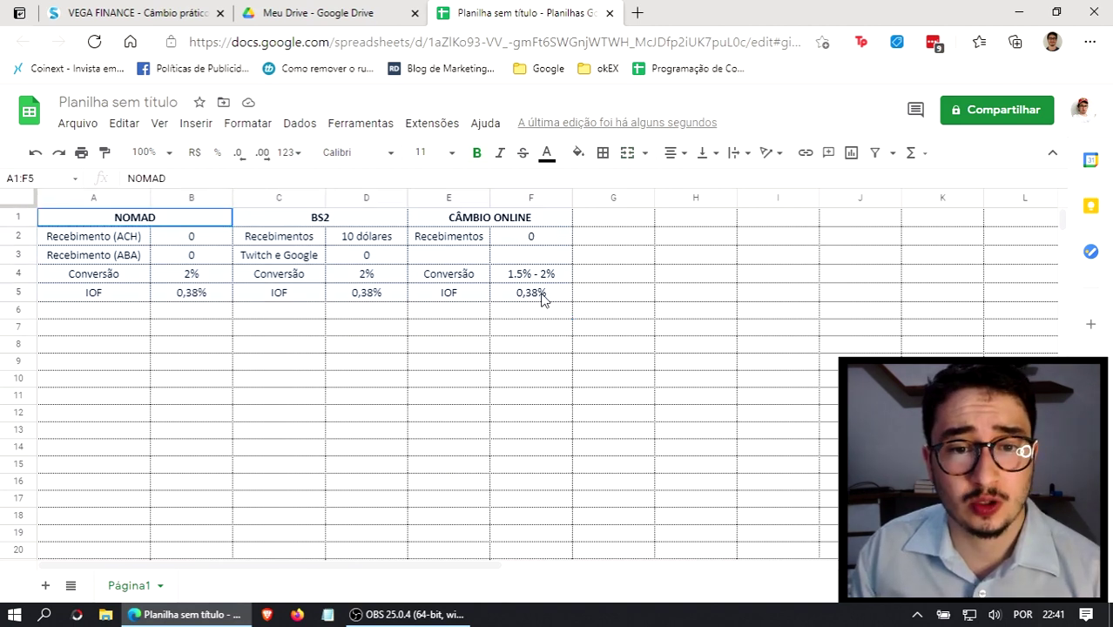
pyautogui.click(673, 330)
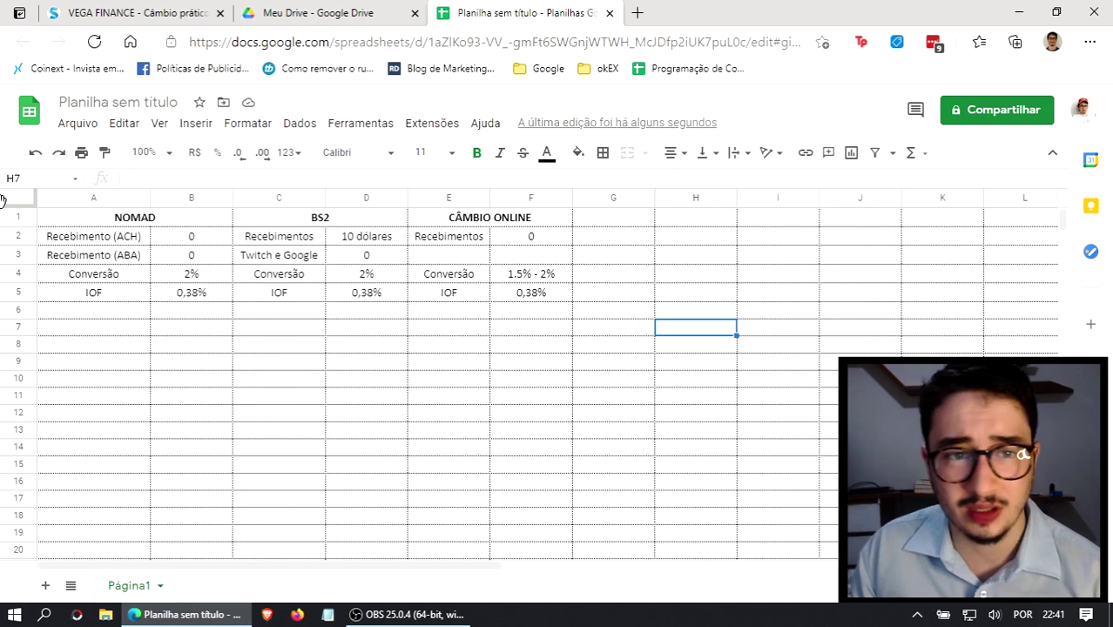
pyautogui.click(541, 297)
pyautogui.moveTo(224, 224); pyautogui.dragTo(538, 296)
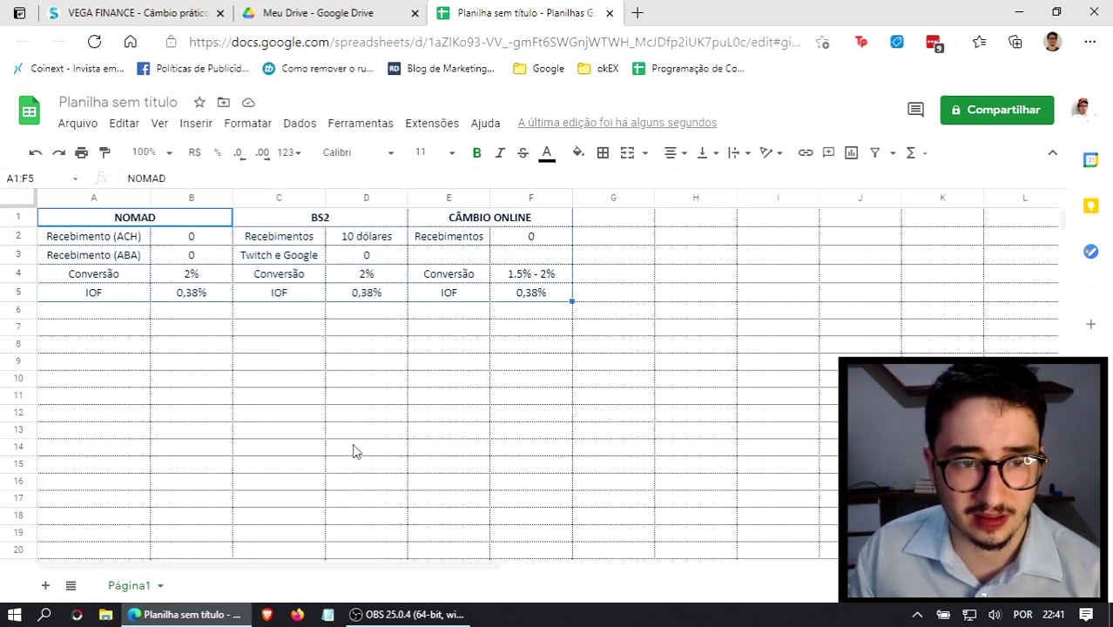
pyautogui.click(632, 335)
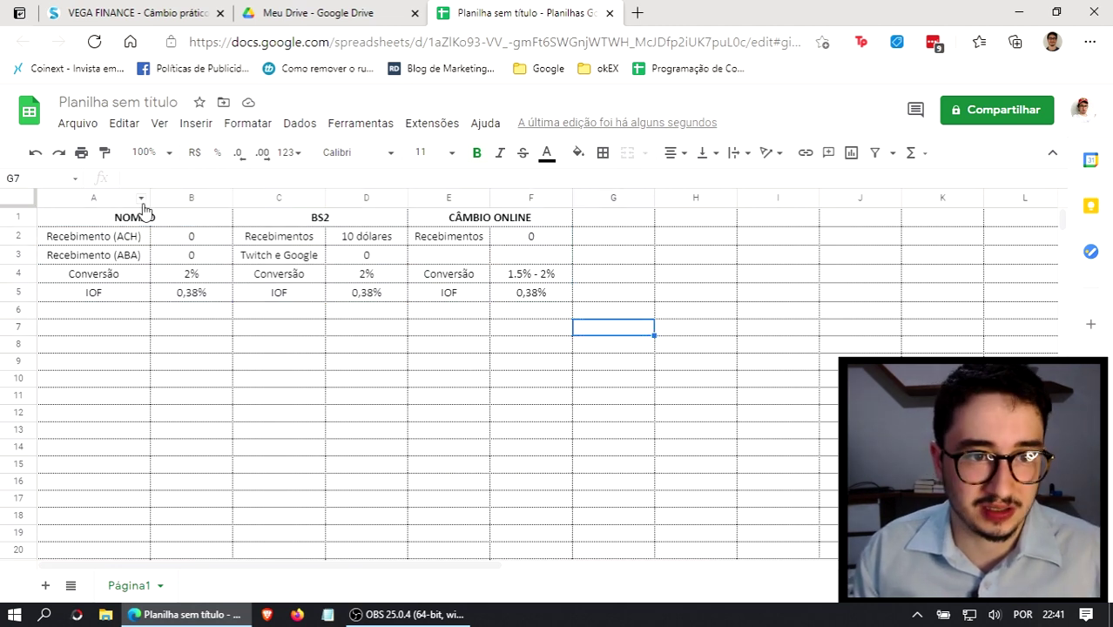
pyautogui.keyDown('ctrl'); pyautogui.scroll(2, 135, 205); pyautogui.keyUp('ctrl')
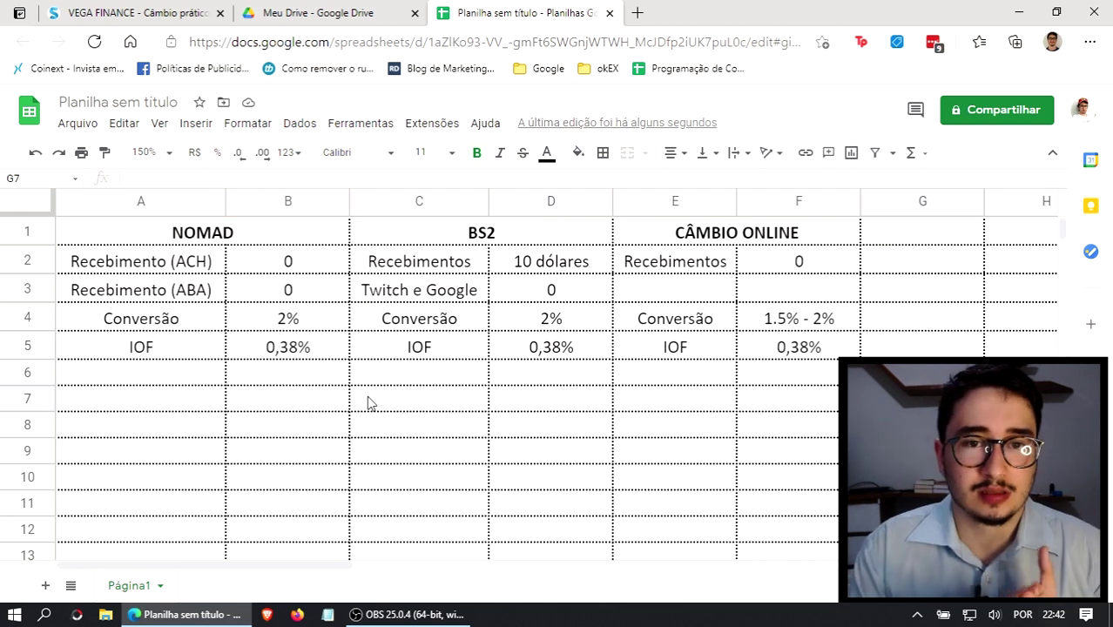